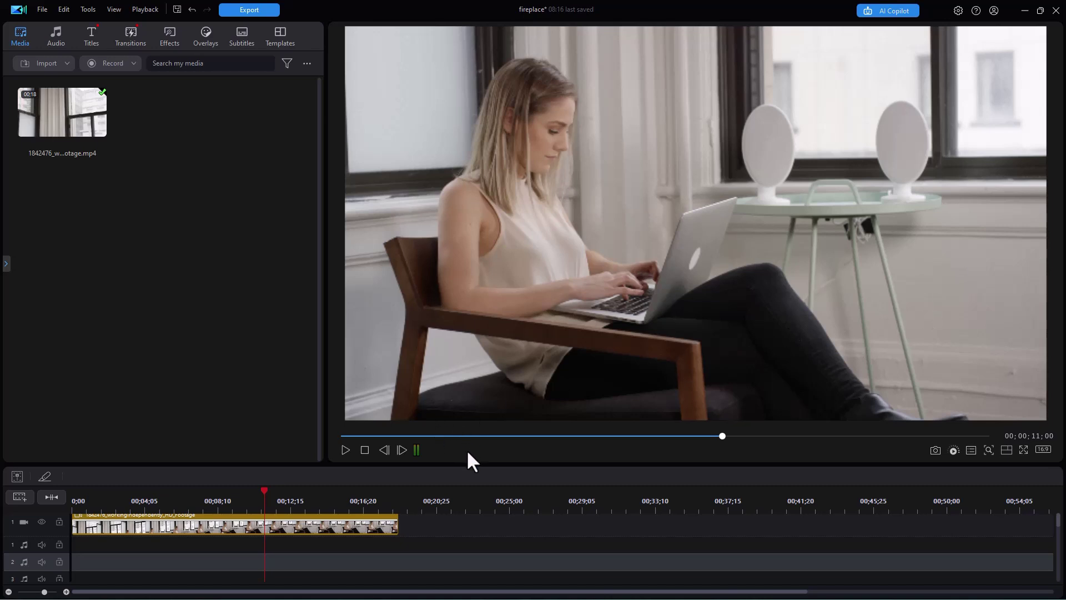
Play the fireplace clip in the preview, pause it, then stop back at the start.
left_click(346, 449)
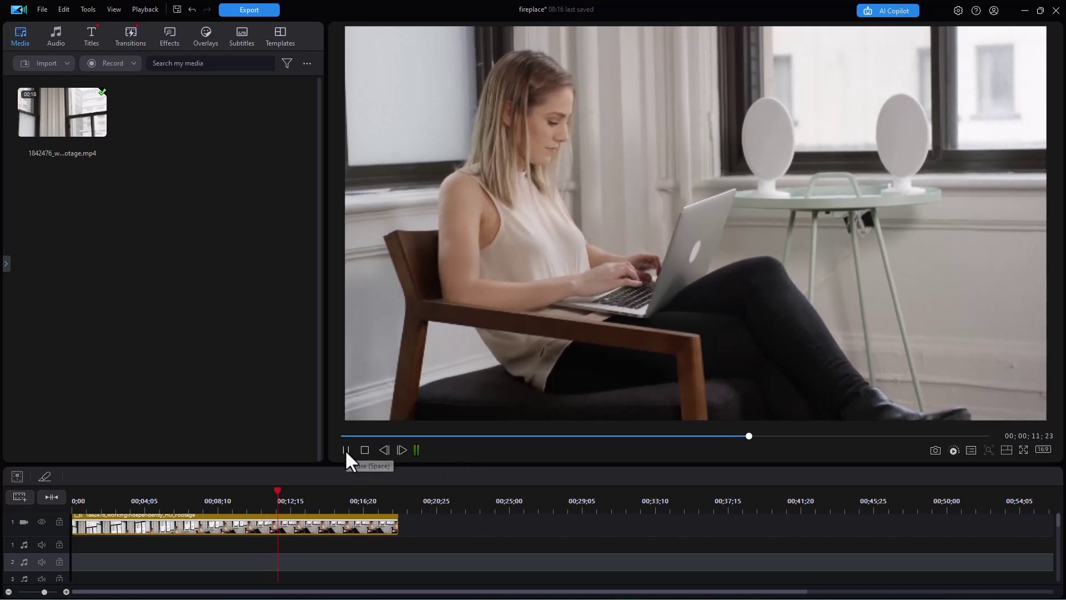
left_click(345, 449)
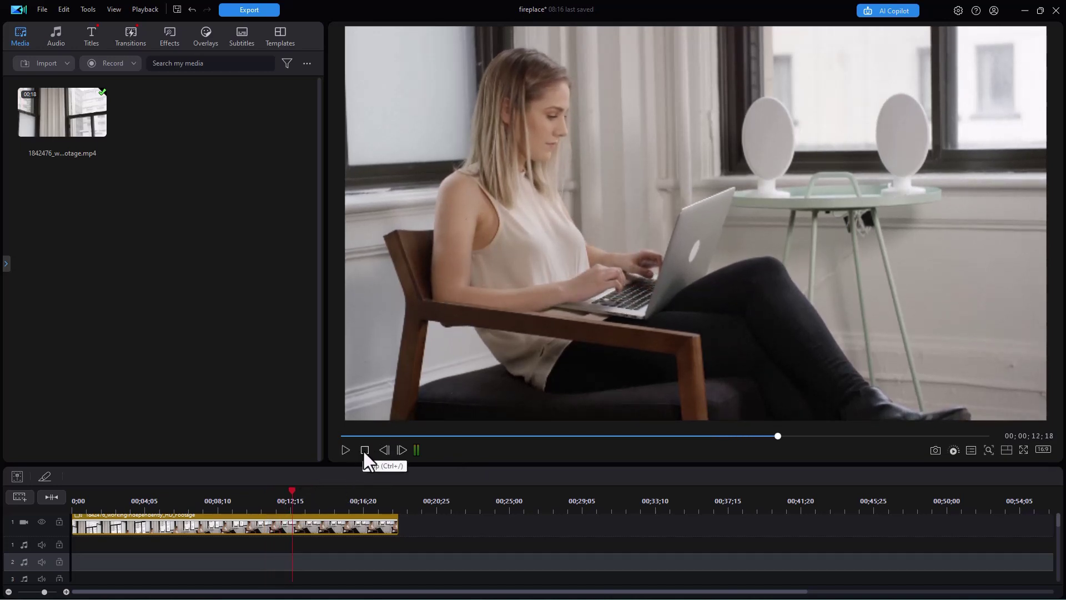
left_click(365, 450)
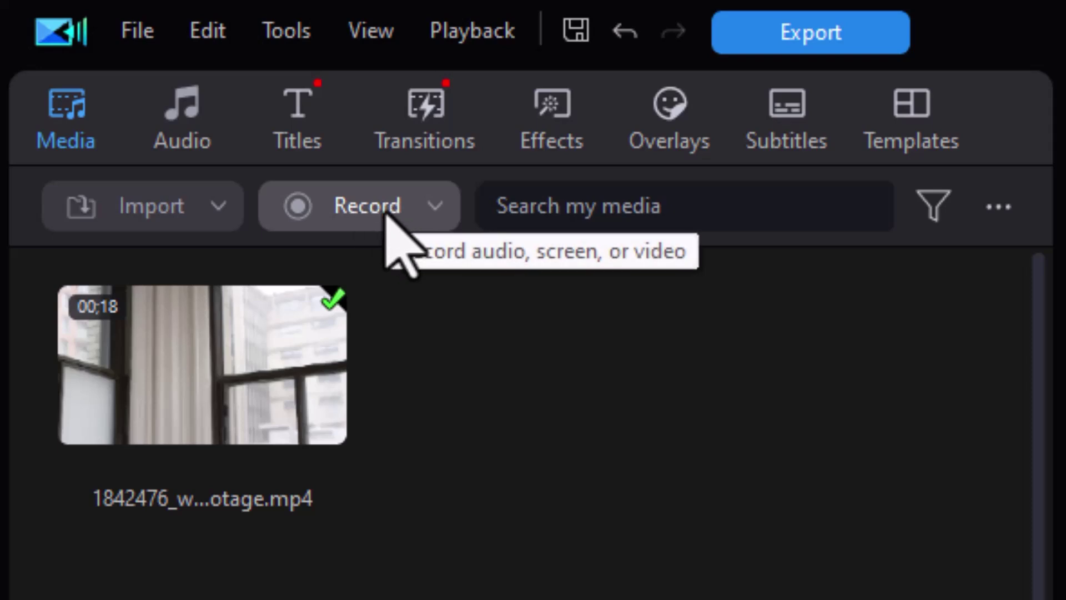
Open the voice-over recorder and confirm Line 1/2 (M-Audio AIR 192 4) as the input device.
left_click(387, 213)
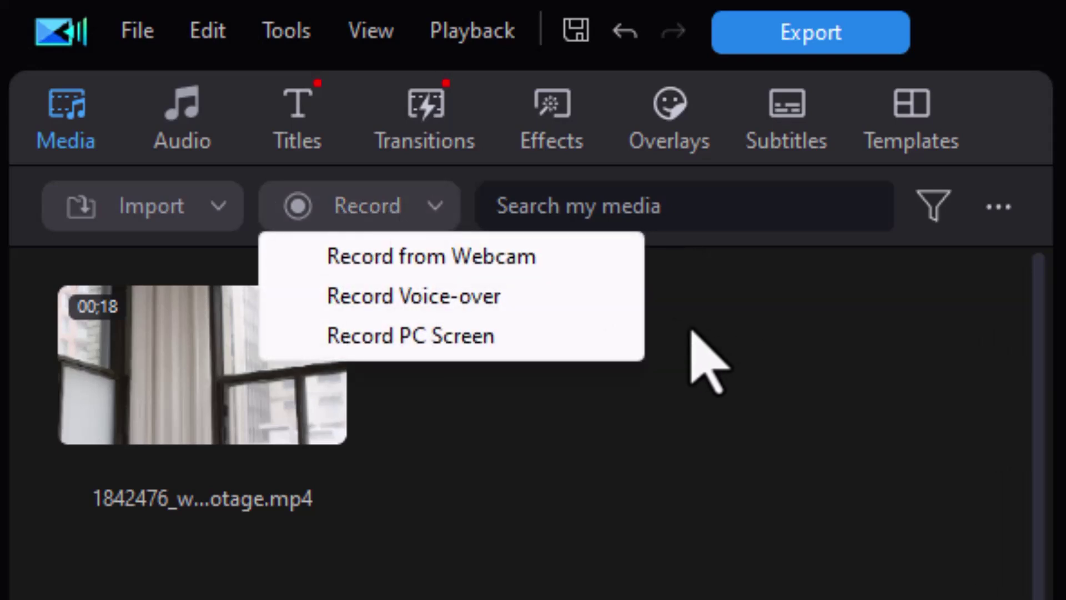
left_click(454, 294)
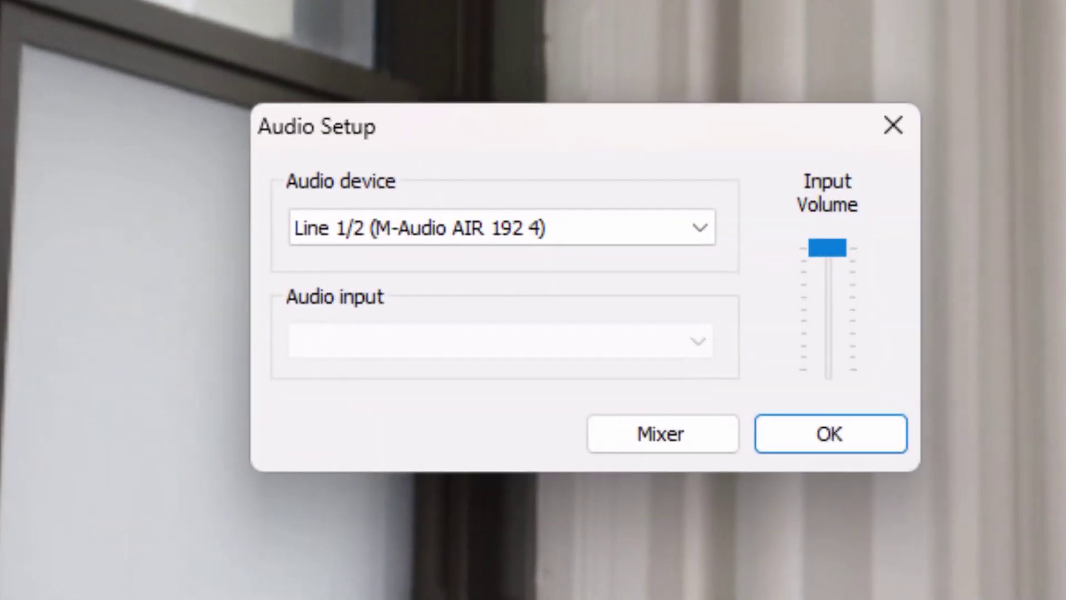
left_click(700, 230)
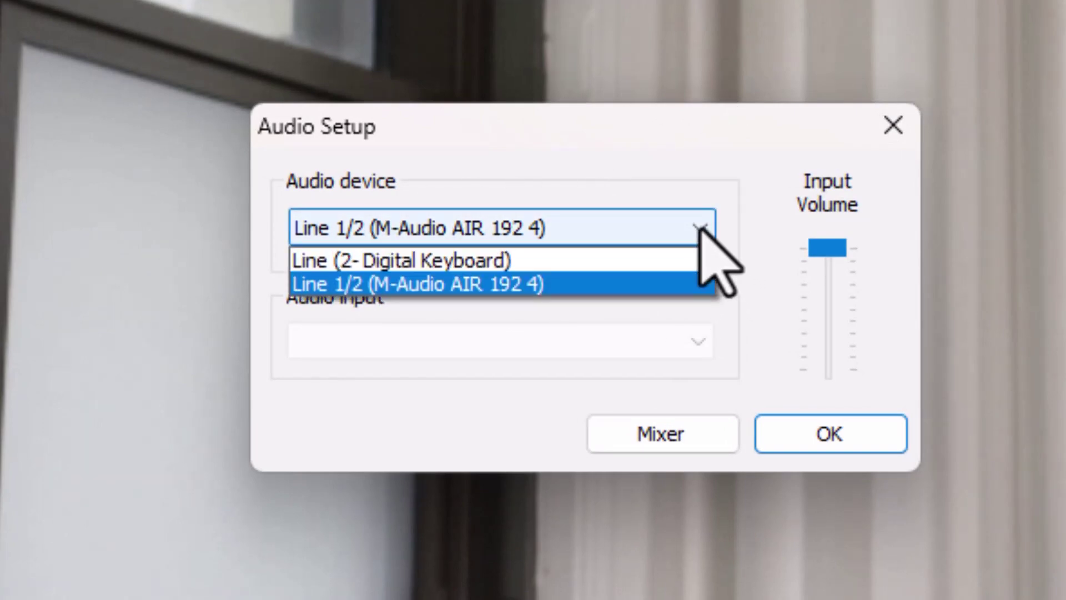
left_click(649, 147)
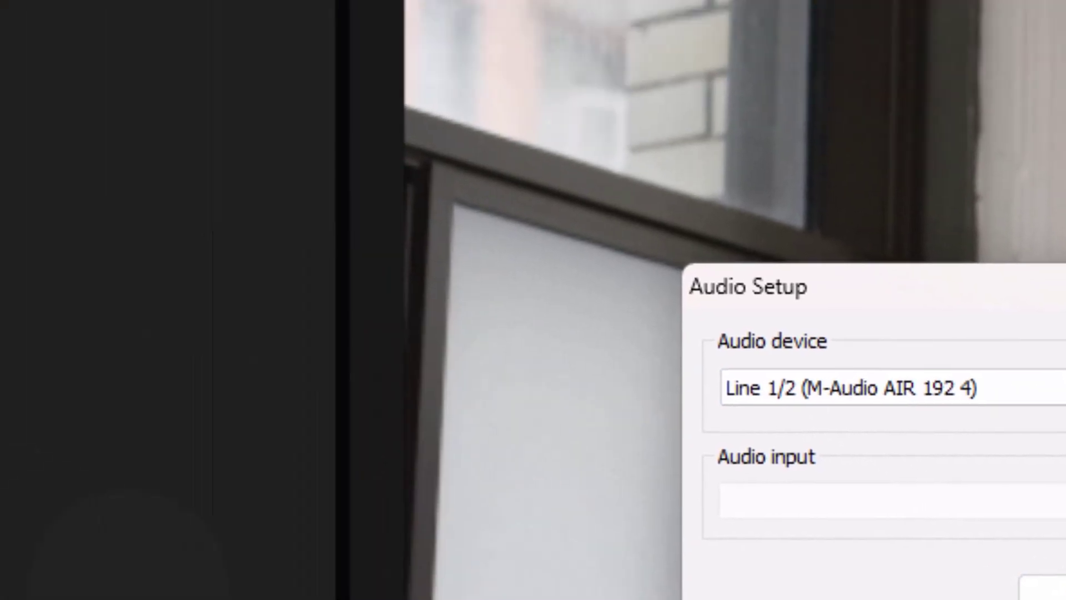
left_click(833, 434)
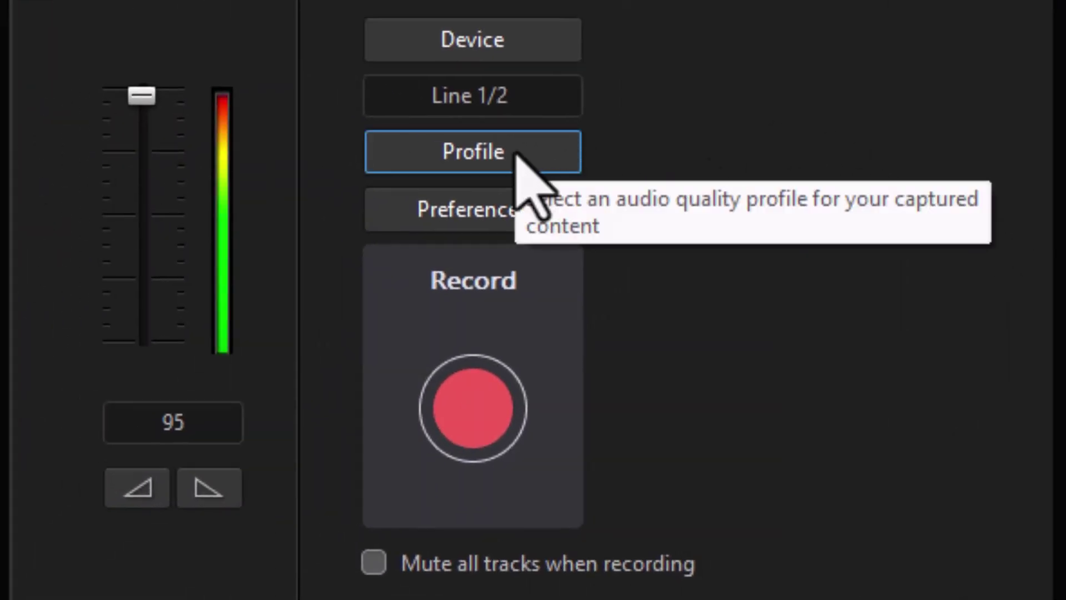
Open the Quality Profile Setup, load the test profile, then switch back to [untitled].
left_click(490, 146)
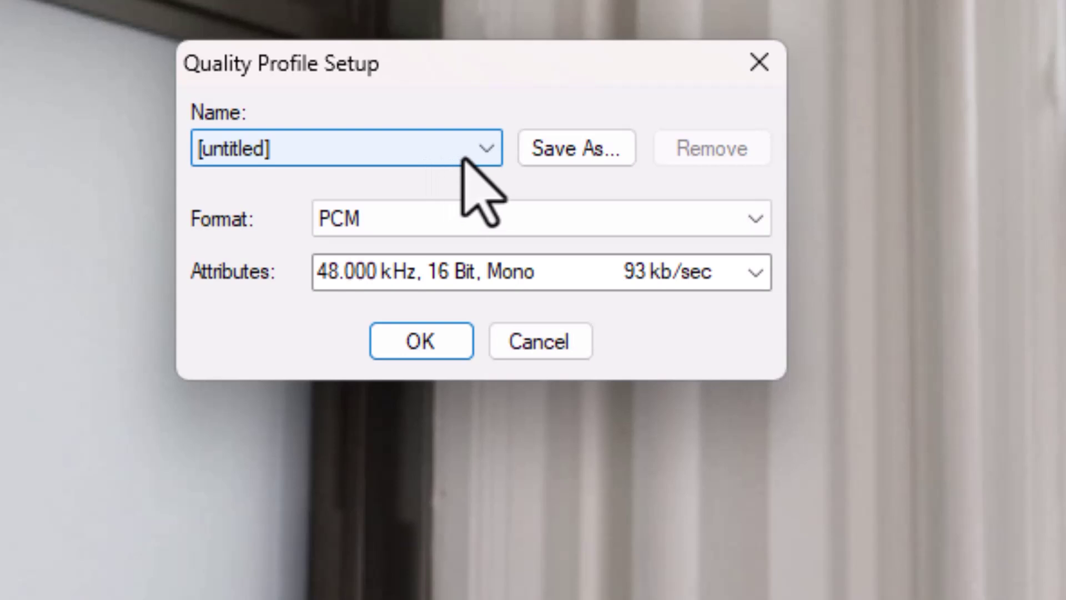
left_click(484, 151)
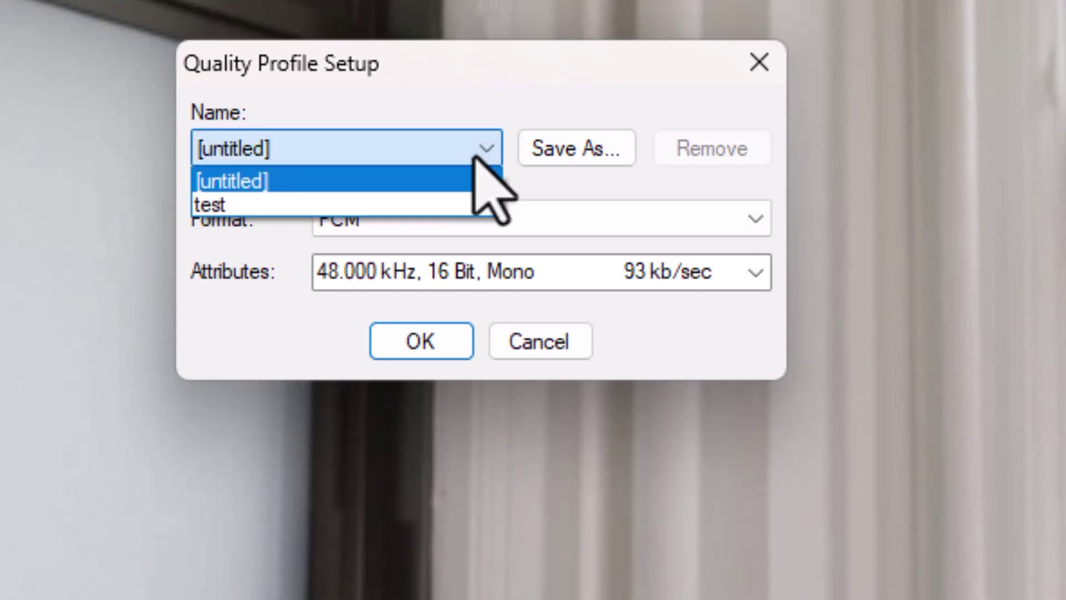
left_click(398, 205)
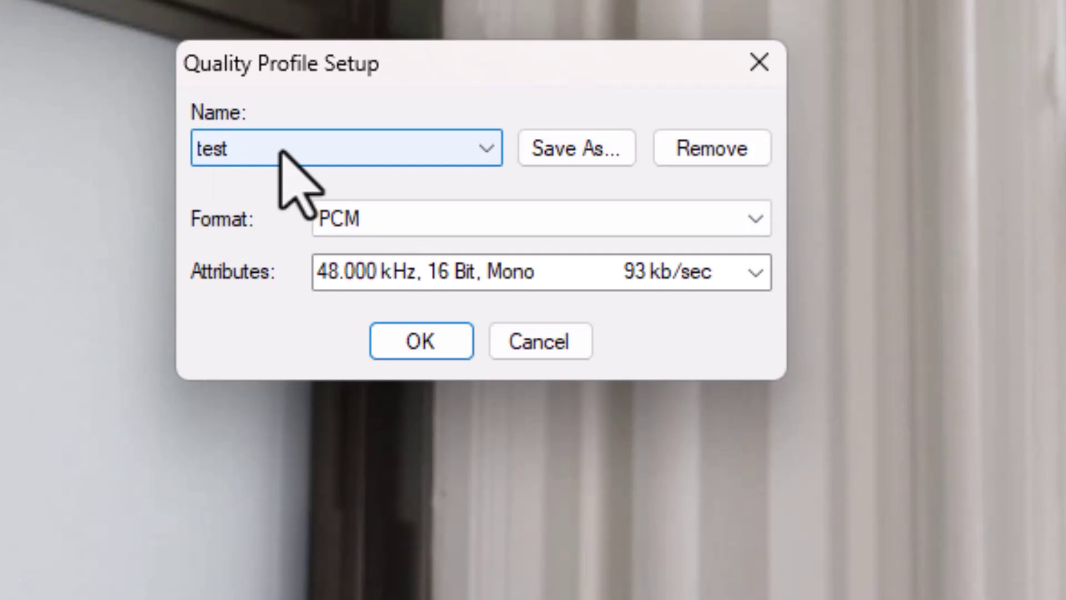
left_click(484, 149)
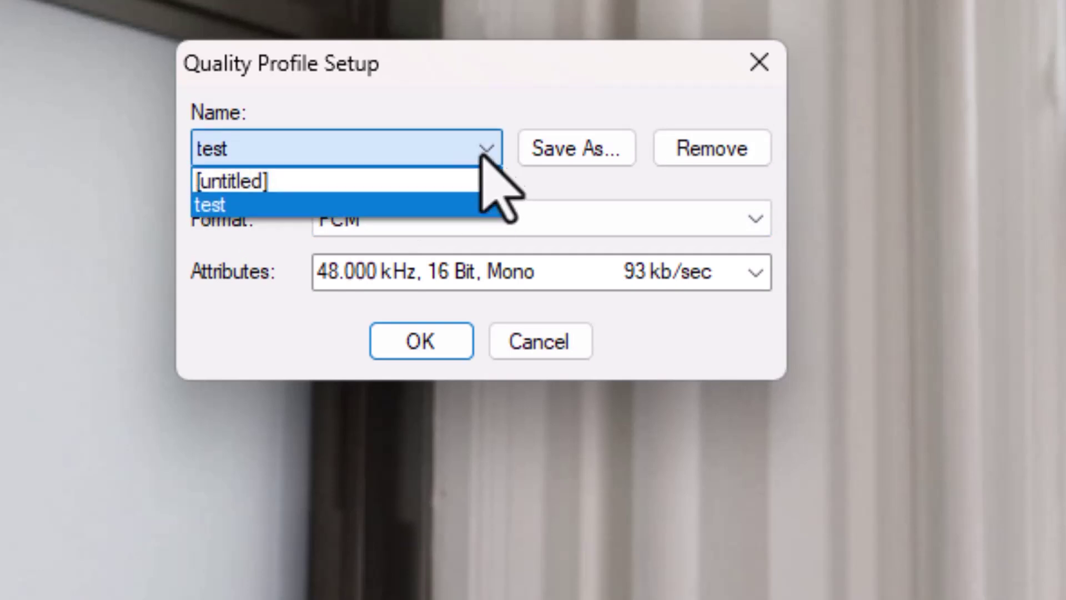
left_click(379, 180)
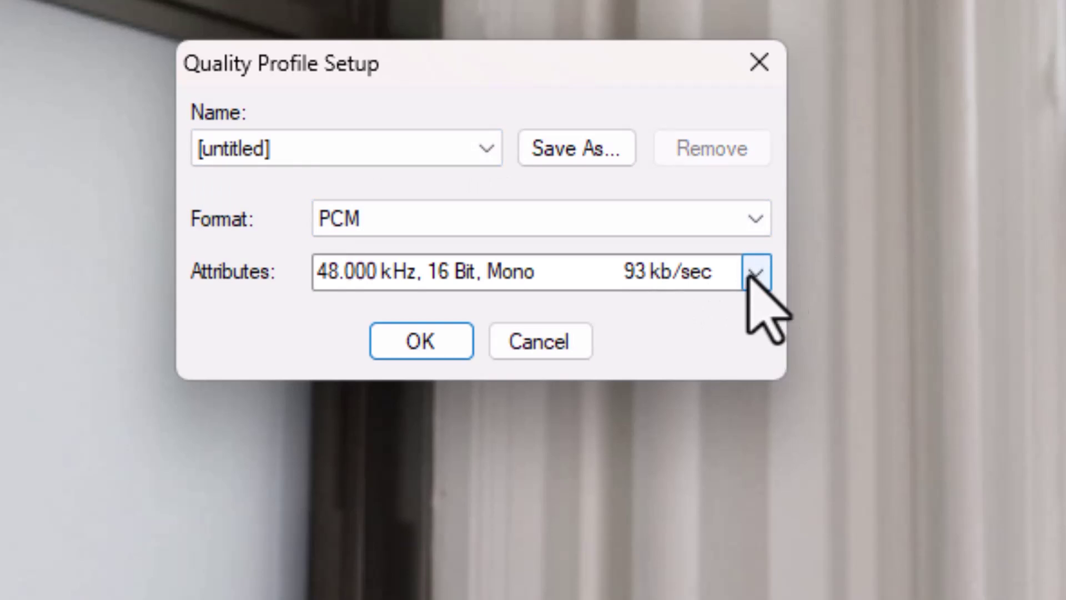
Browse the Attributes list of PCM sample rate options.
left_click(754, 272)
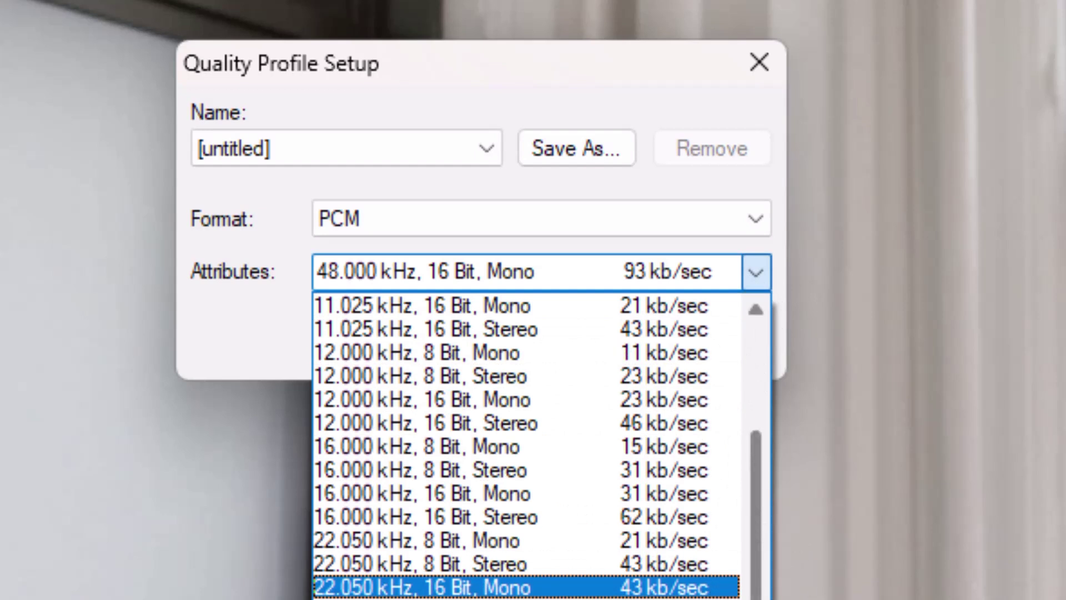
scroll(760, 527, "up", 2)
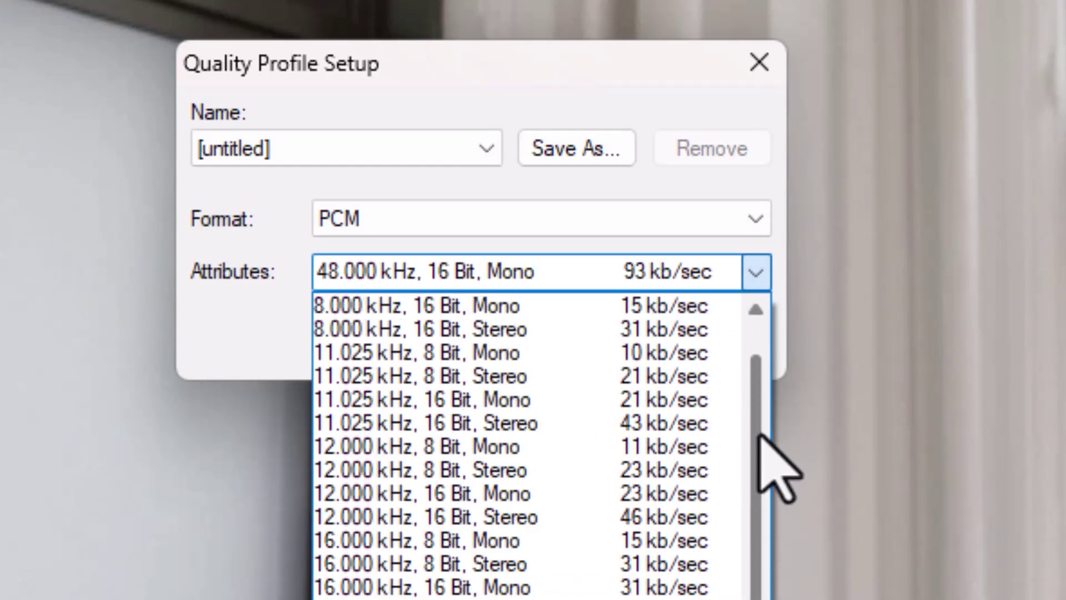
scroll(762, 436, "down", 2)
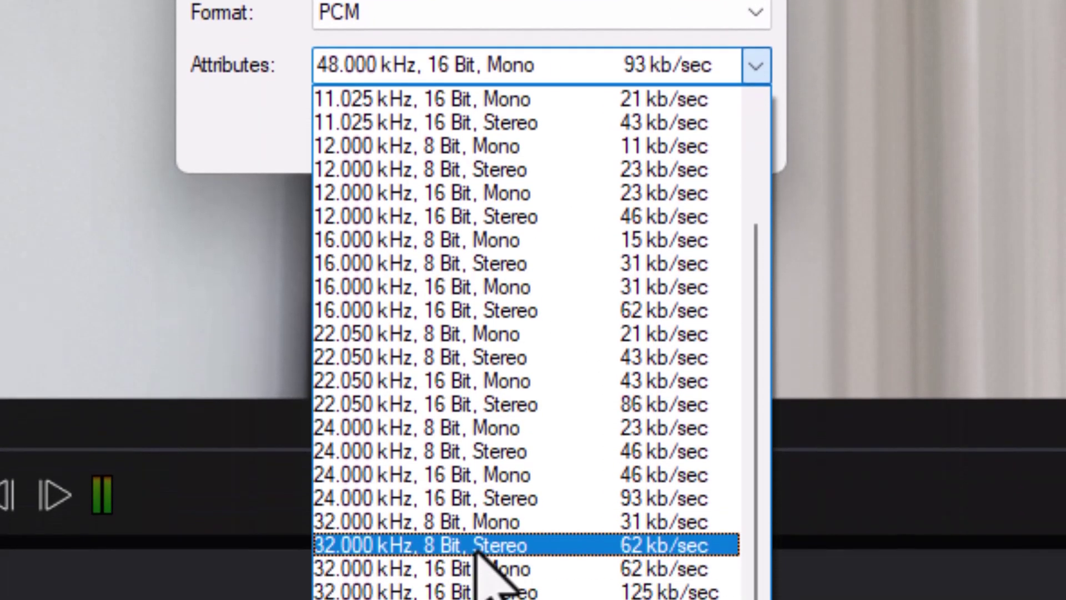
Set quality to 32 kHz, 16 Bit, Mono and save it as profile 'alternate'.
left_click(478, 568)
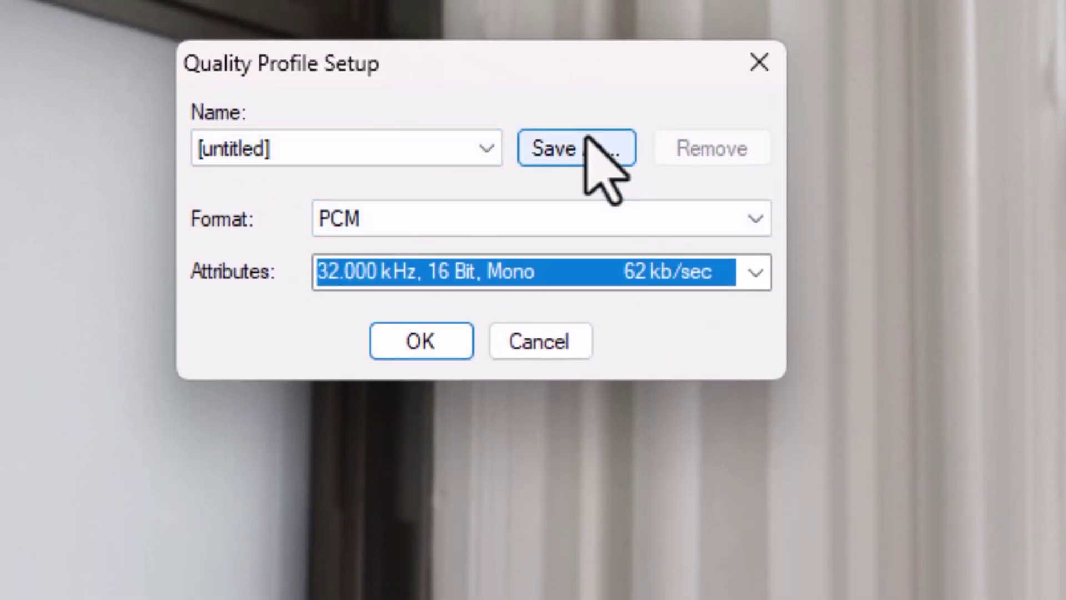
left_click(593, 147)
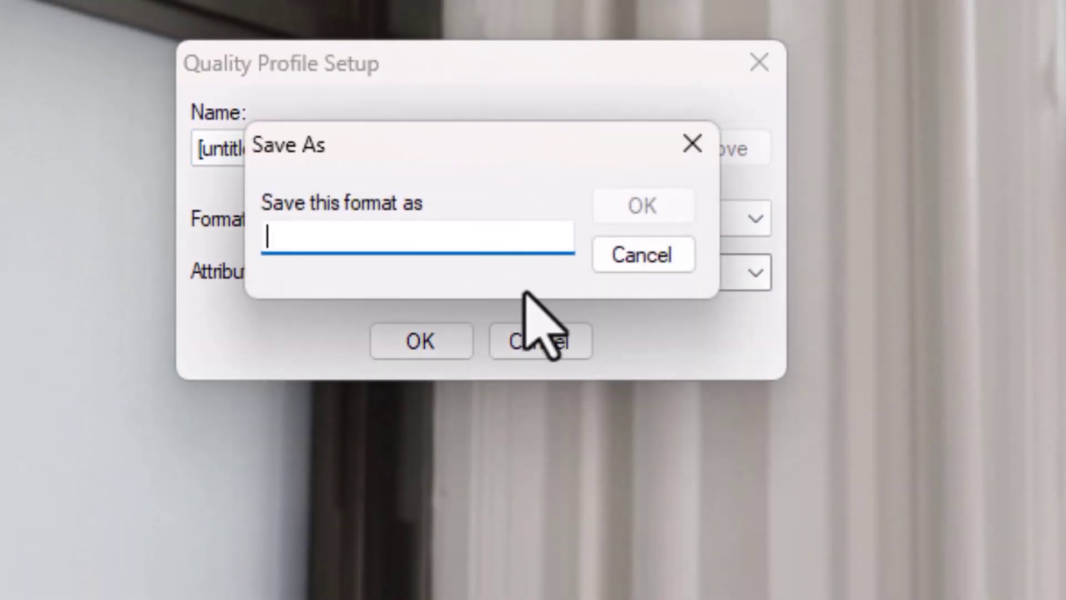
type("alternate")
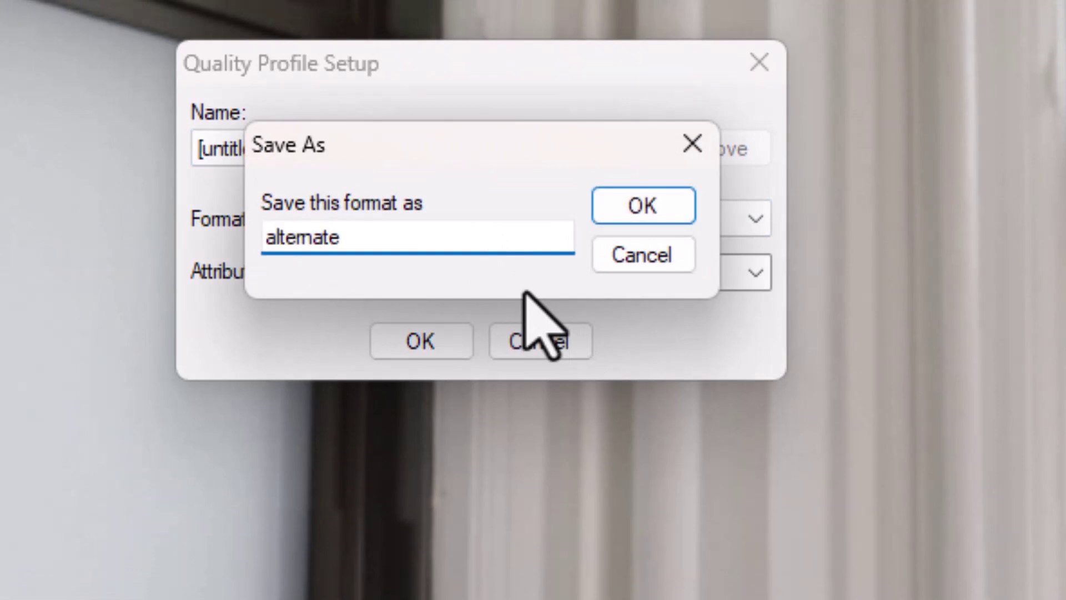
key("Return")
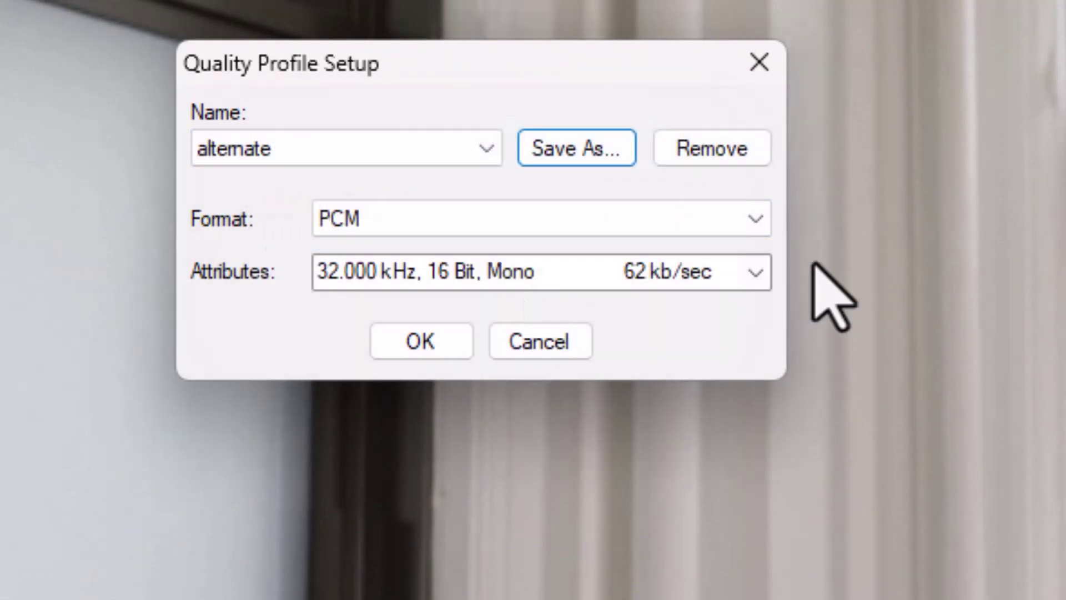
Compare the test and alternate profiles, delete 'alternate', and keep the untitled profile.
left_click(487, 149)
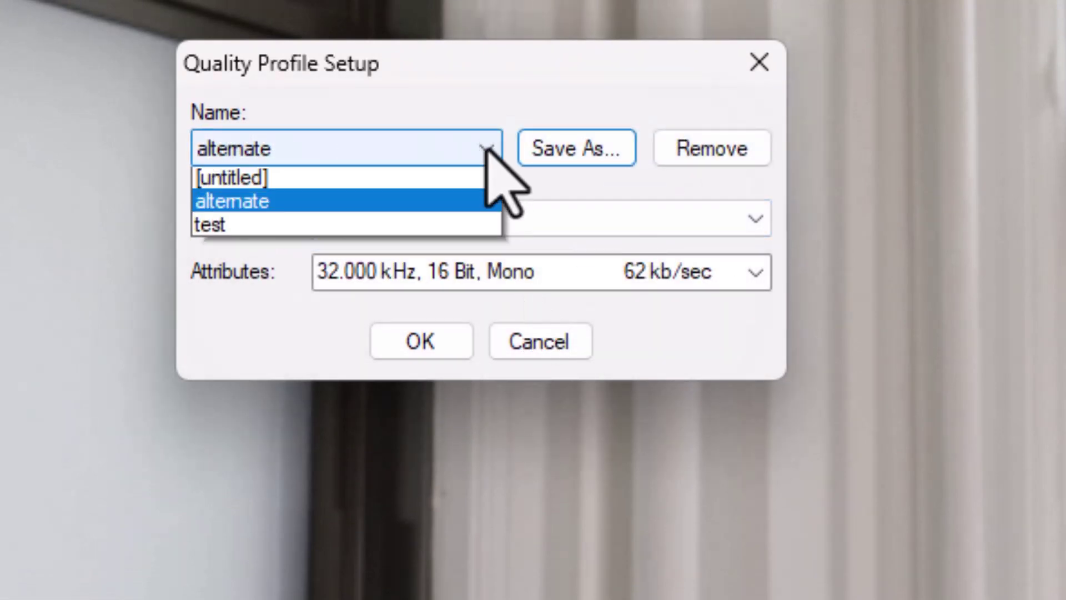
left_click(405, 229)
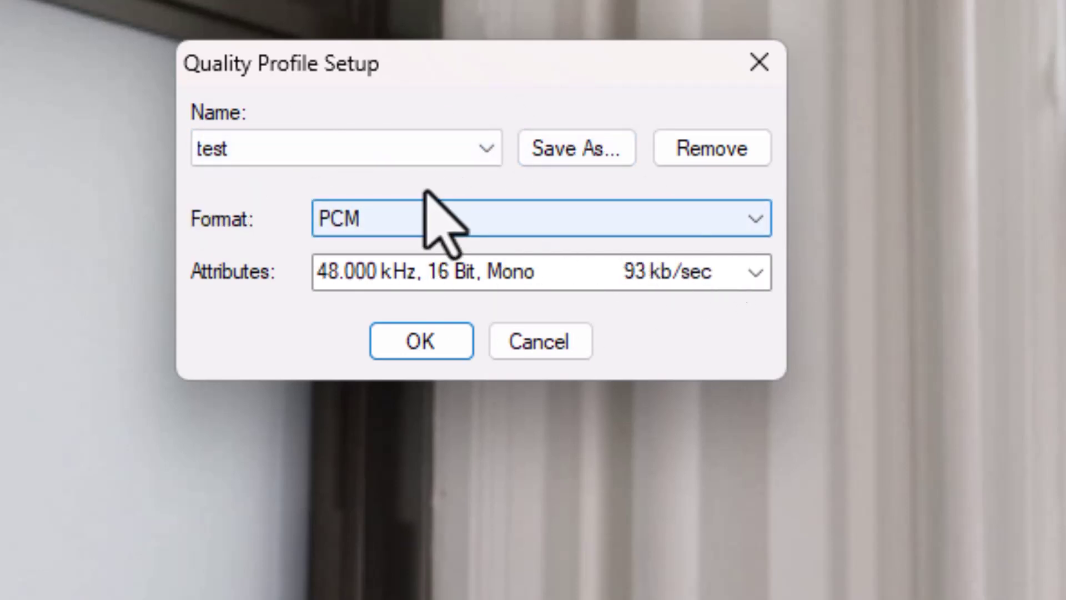
left_click(487, 148)
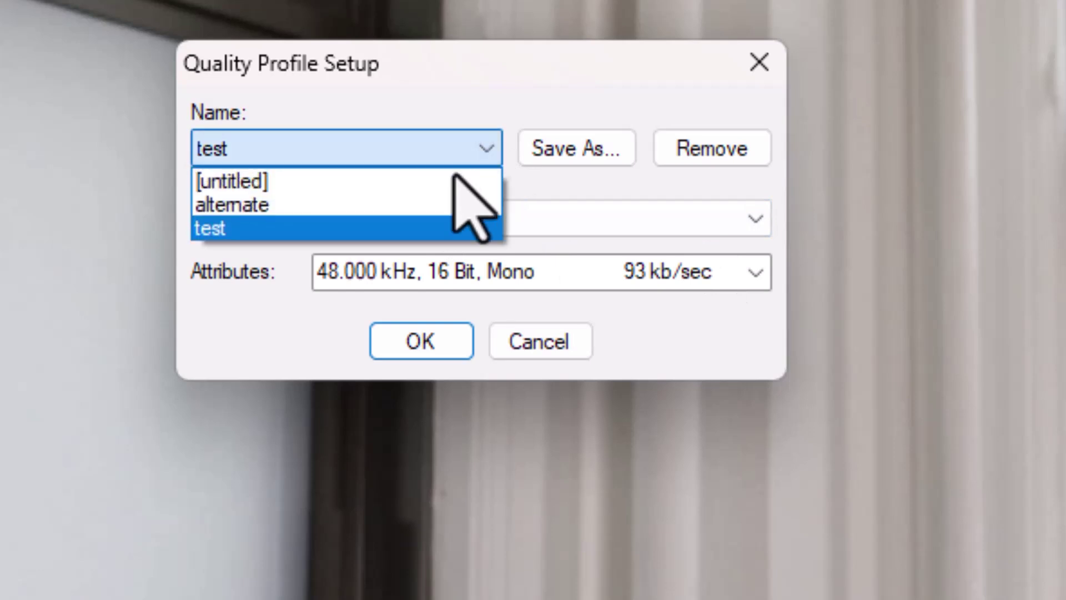
left_click(444, 204)
left_click(712, 146)
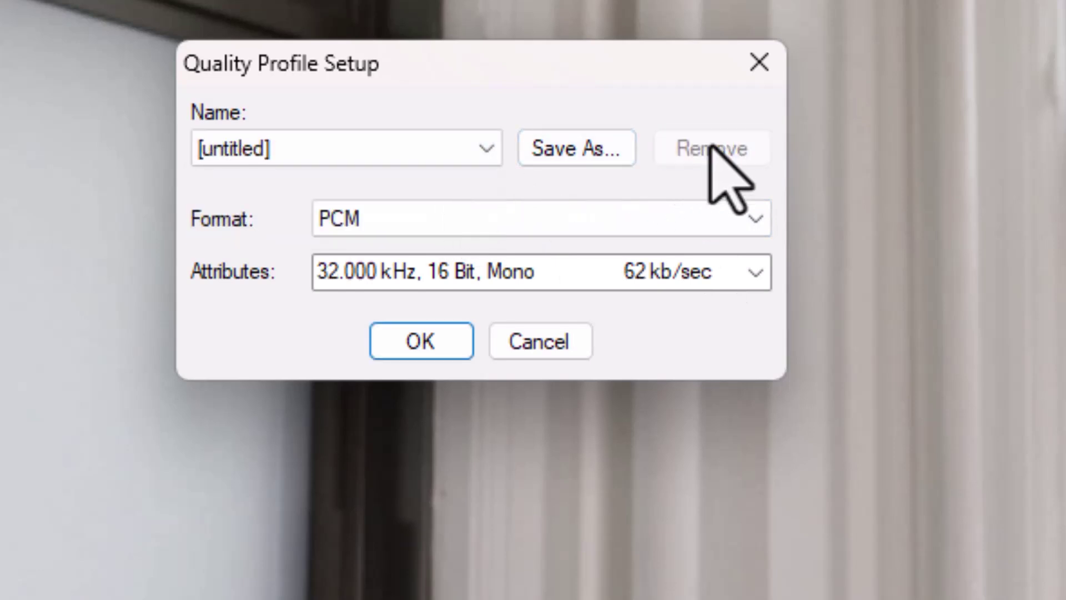
left_click(484, 145)
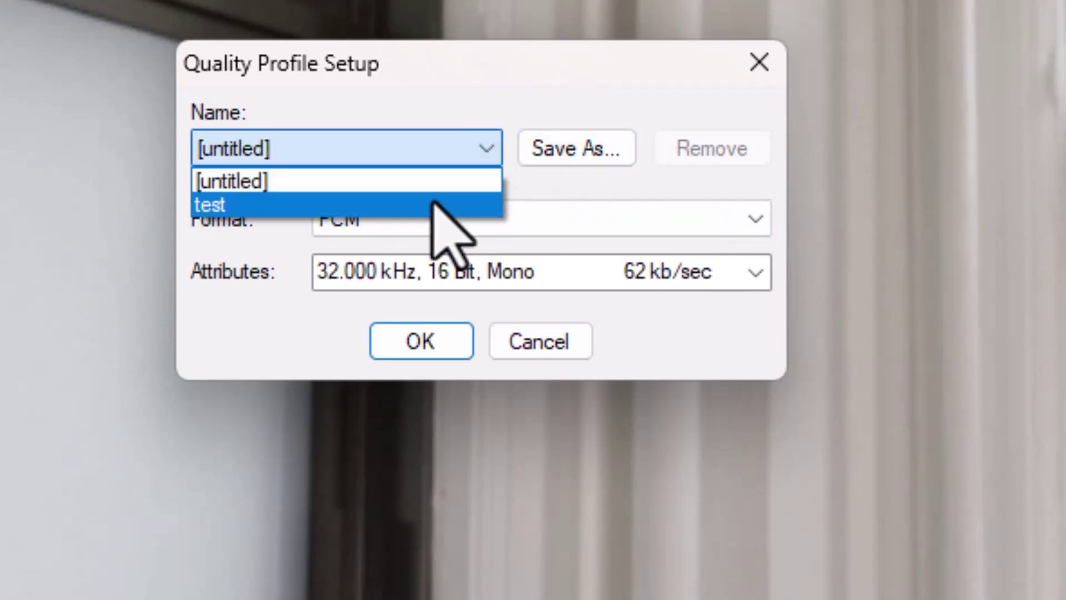
left_click(509, 97)
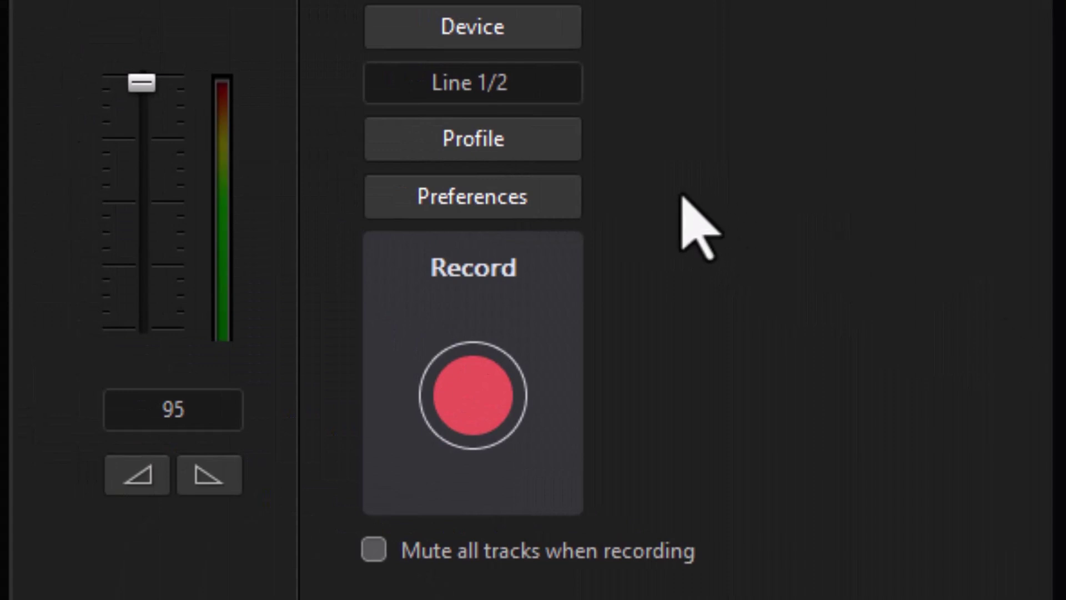
left_click(525, 195)
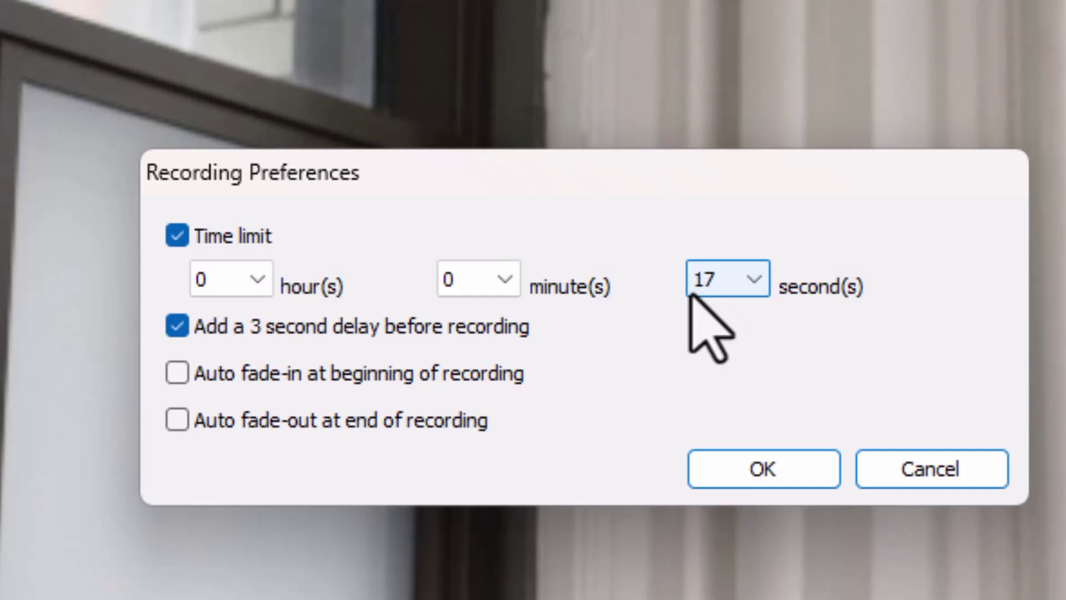
Turn off the recording time limit and start a new voice-over recording.
left_click(177, 235)
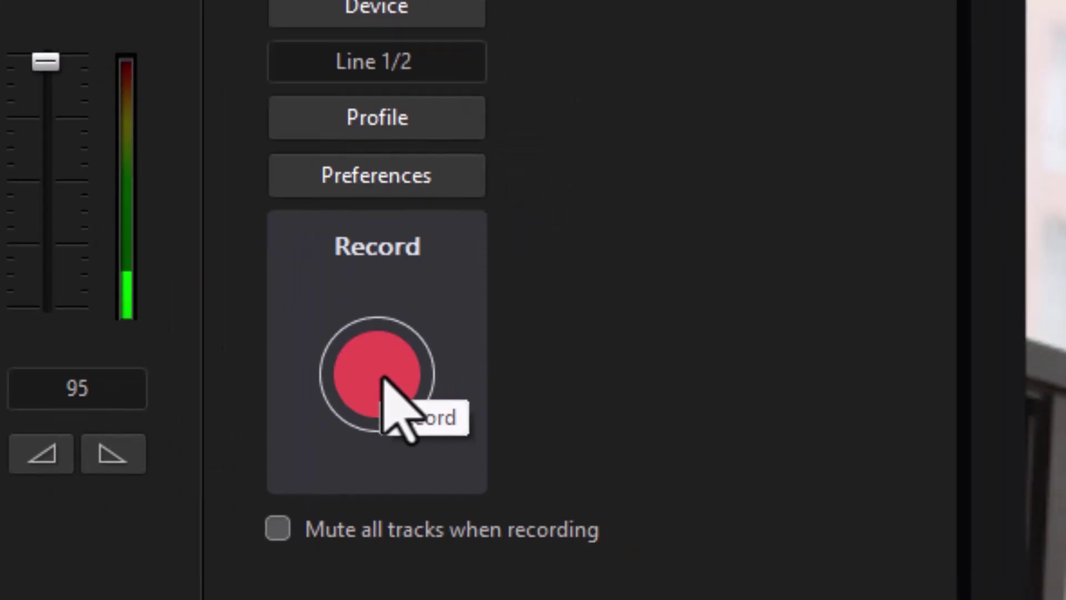
left_click(474, 413)
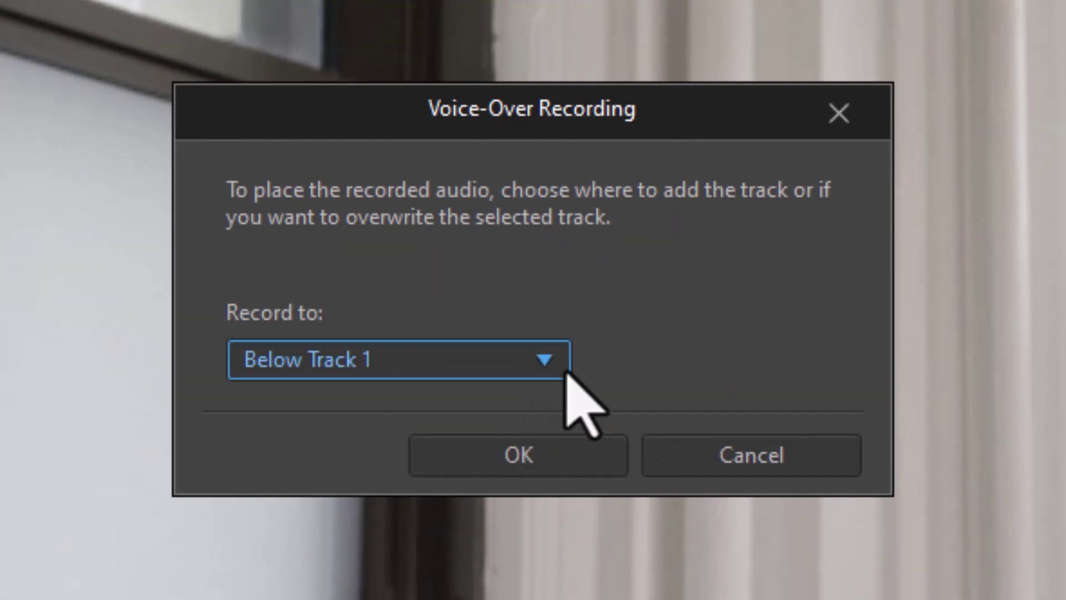
Record about 17 seconds of voice-over onto the track below Track 1, then stop.
left_click(547, 364)
left_click_drag(562, 460, 527, 361)
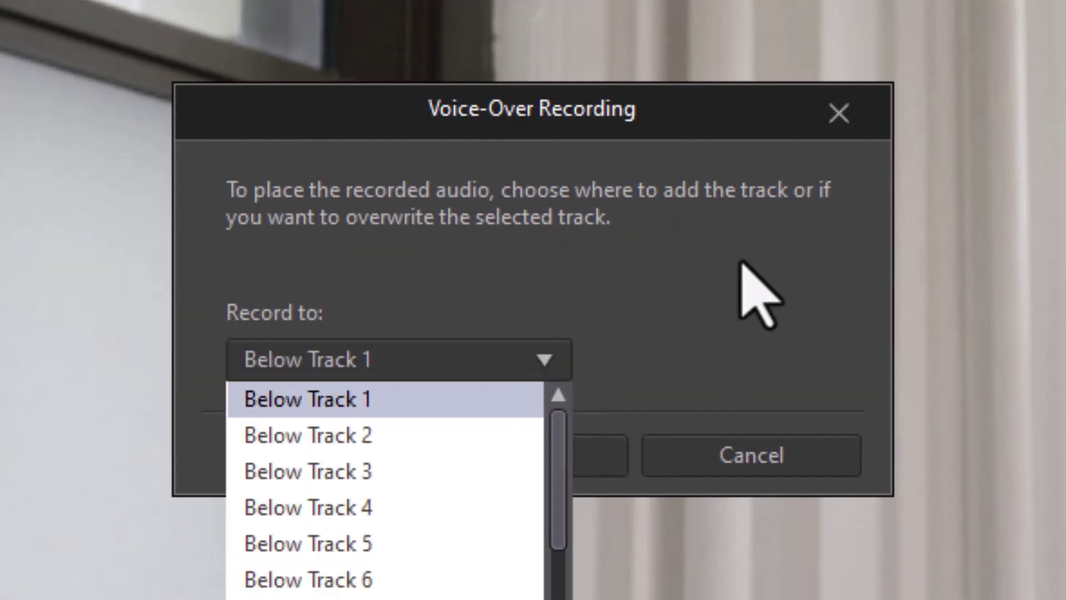
left_click(715, 329)
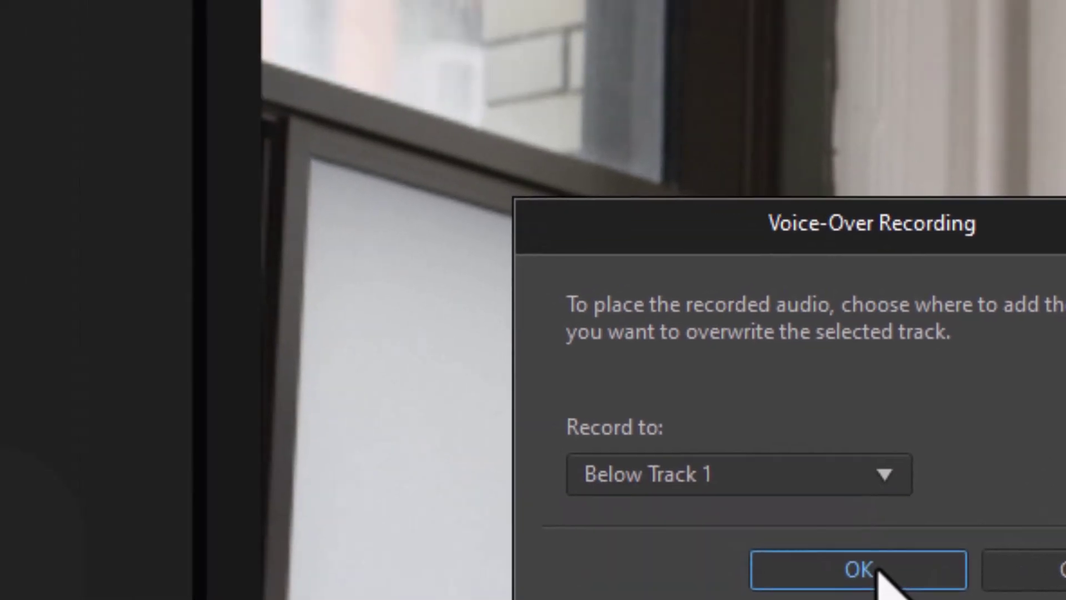
left_click(536, 456)
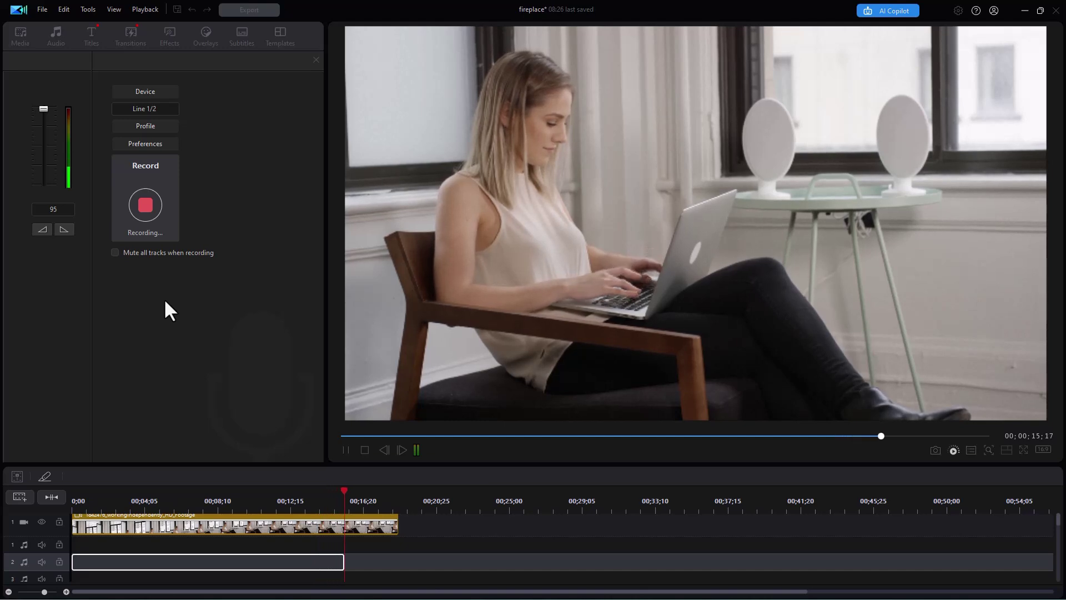
left_click(143, 205)
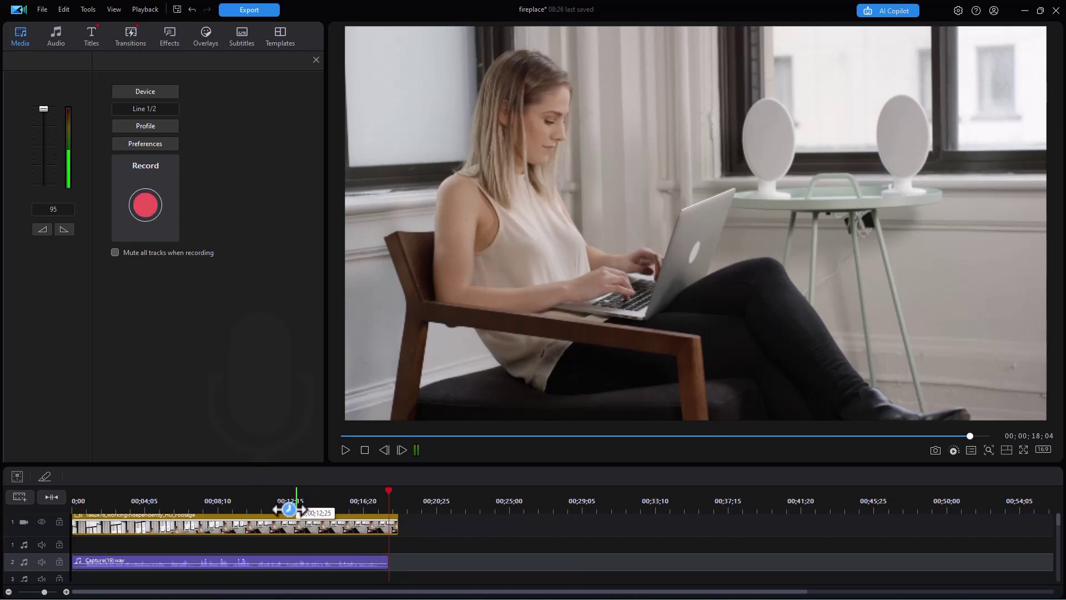
Replay the timeline from the start, then select the Capture(19).wav clip around 13 seconds.
left_click(364, 451)
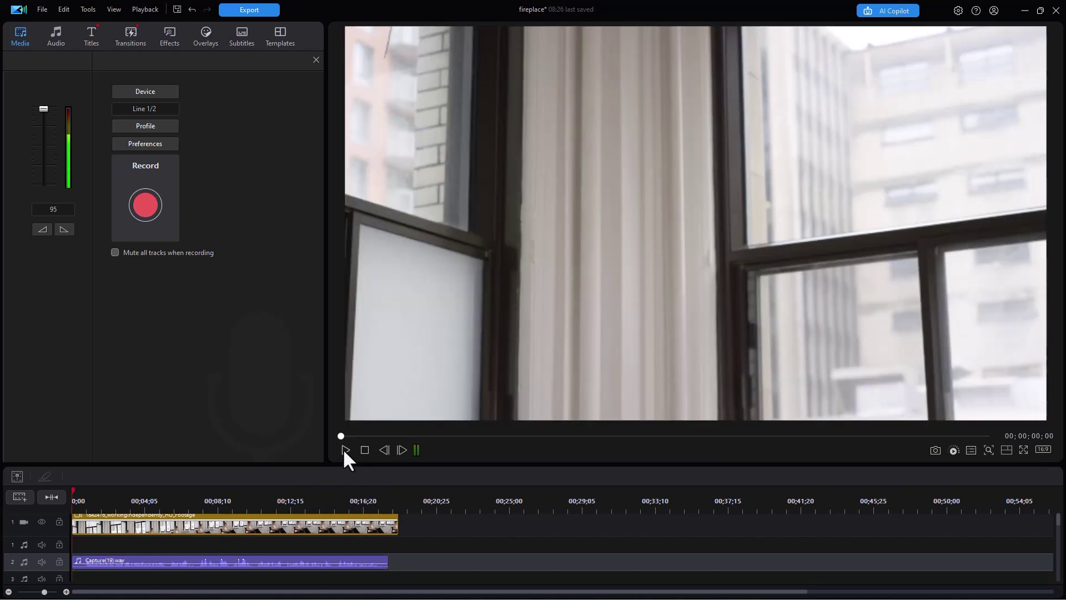
left_click(344, 449)
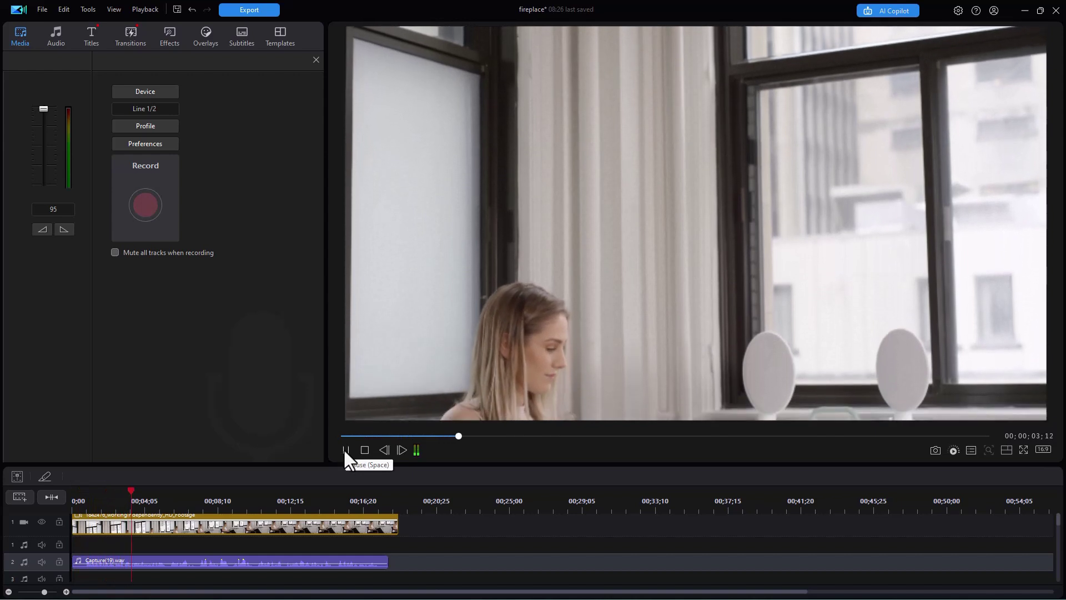
left_click(364, 450)
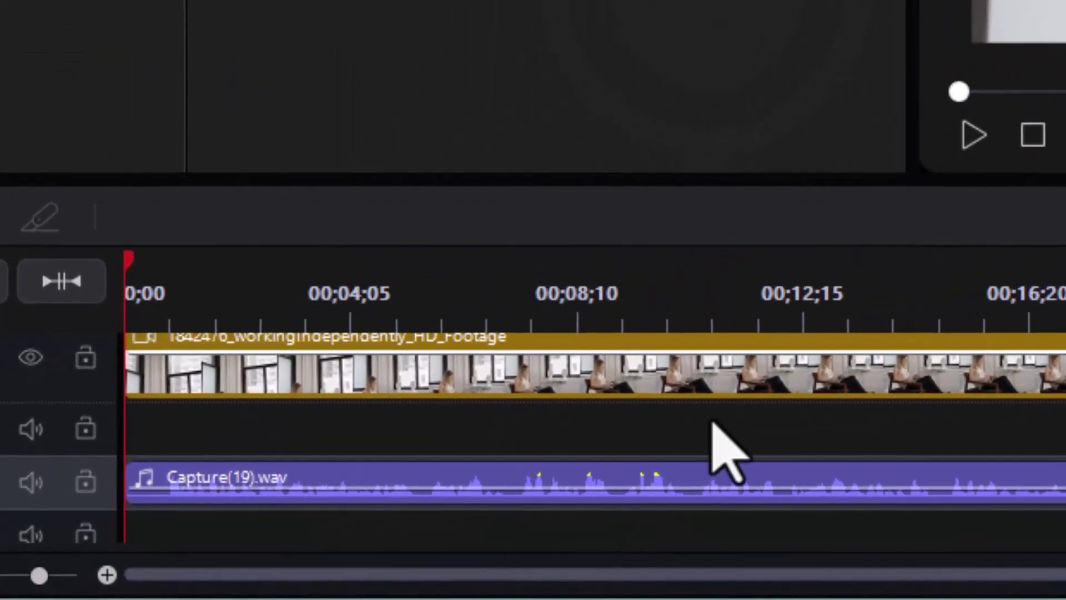
left_click(848, 286)
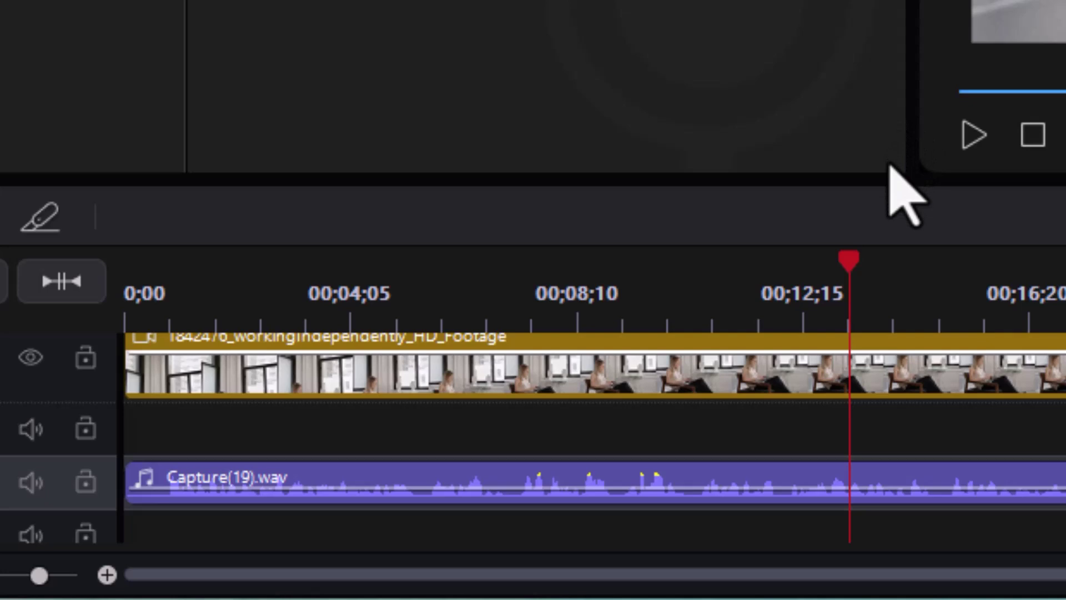
left_click(727, 485)
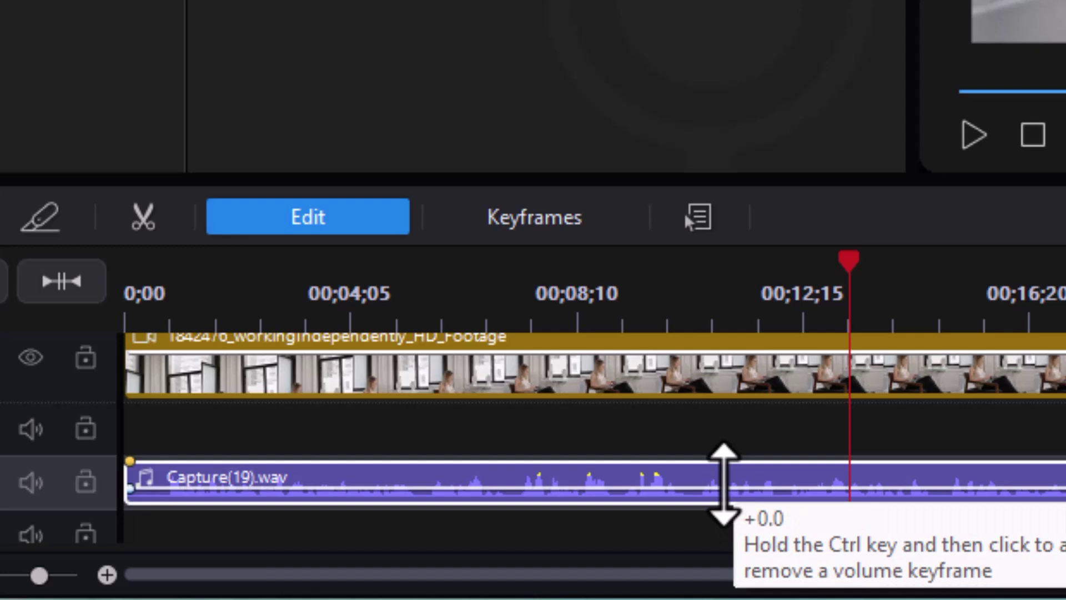
Open the AI Voice Changer from the voice-over clip's context menu and scroll characters to the top.
right_click(723, 483)
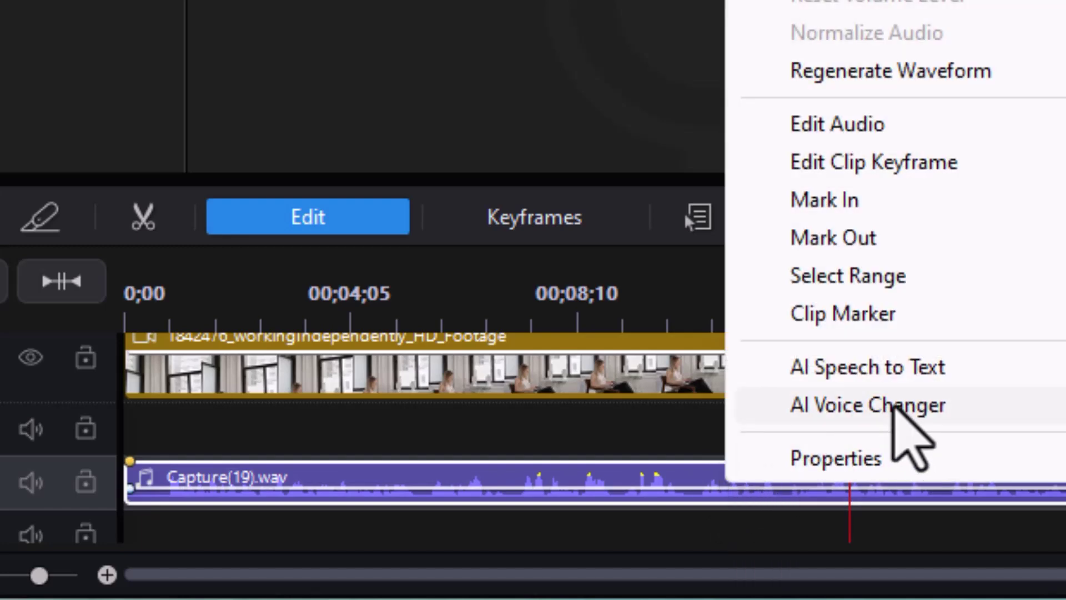
left_click(895, 406)
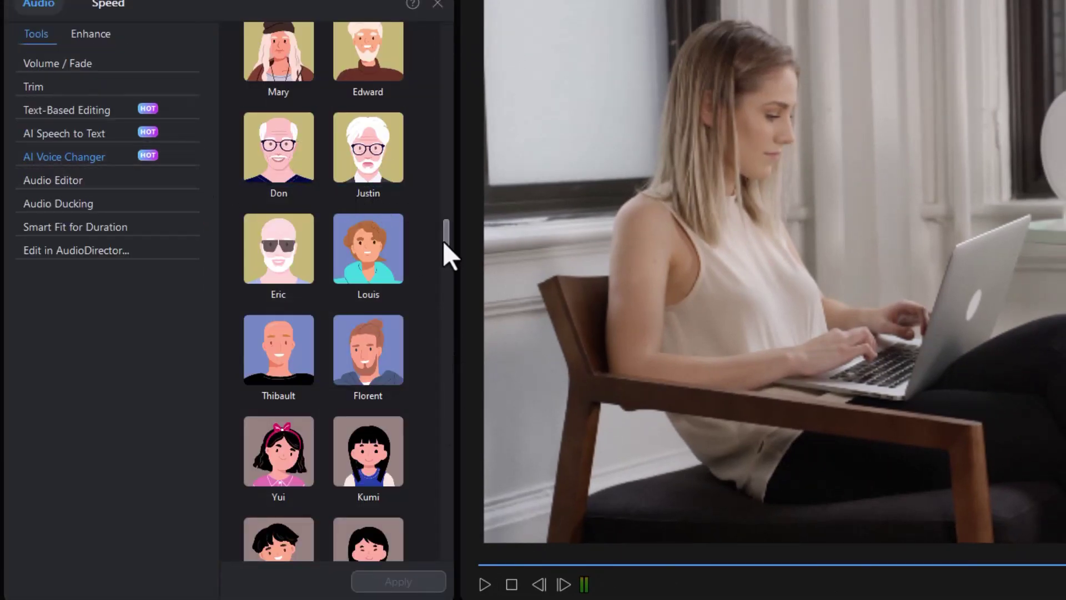
left_click_drag(445, 241, 445, 4)
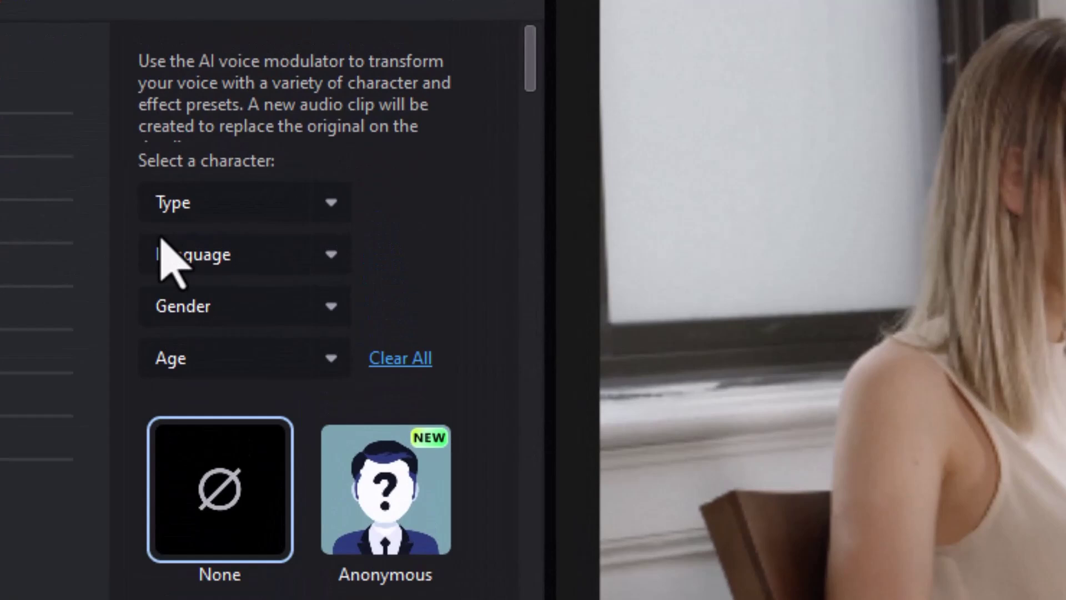
Filter characters to Human Voice, English, Female, Adult and pick Abbey.
left_click(331, 202)
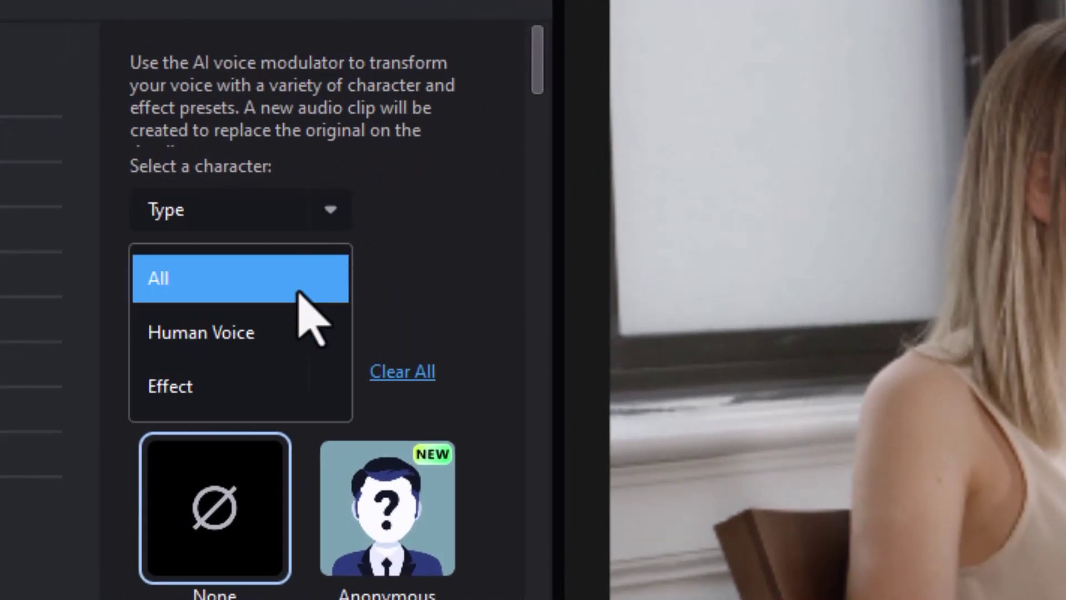
left_click(279, 333)
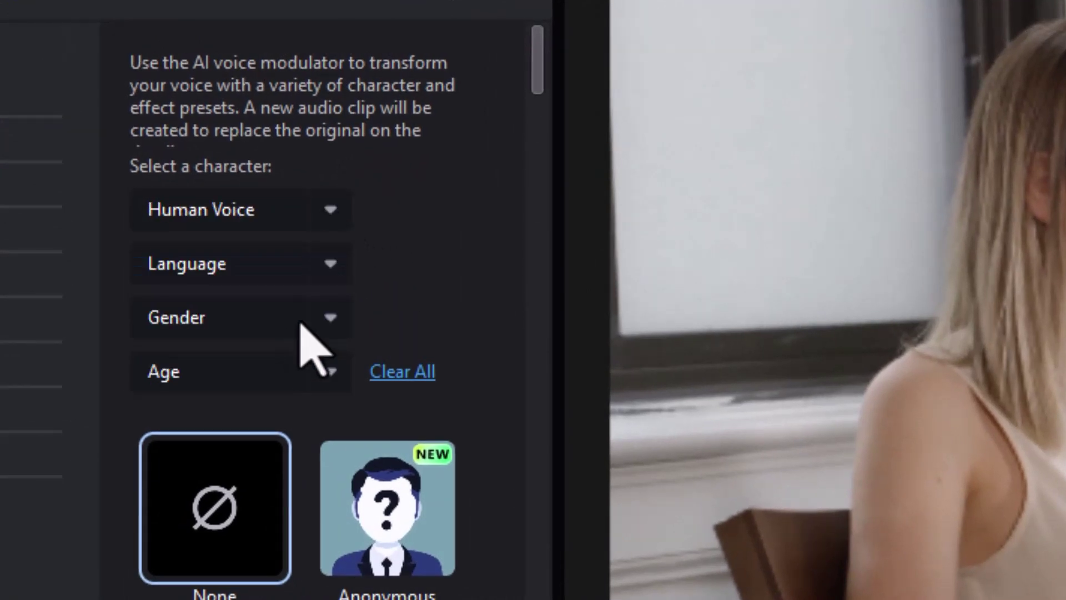
left_click(331, 265)
left_click(238, 387)
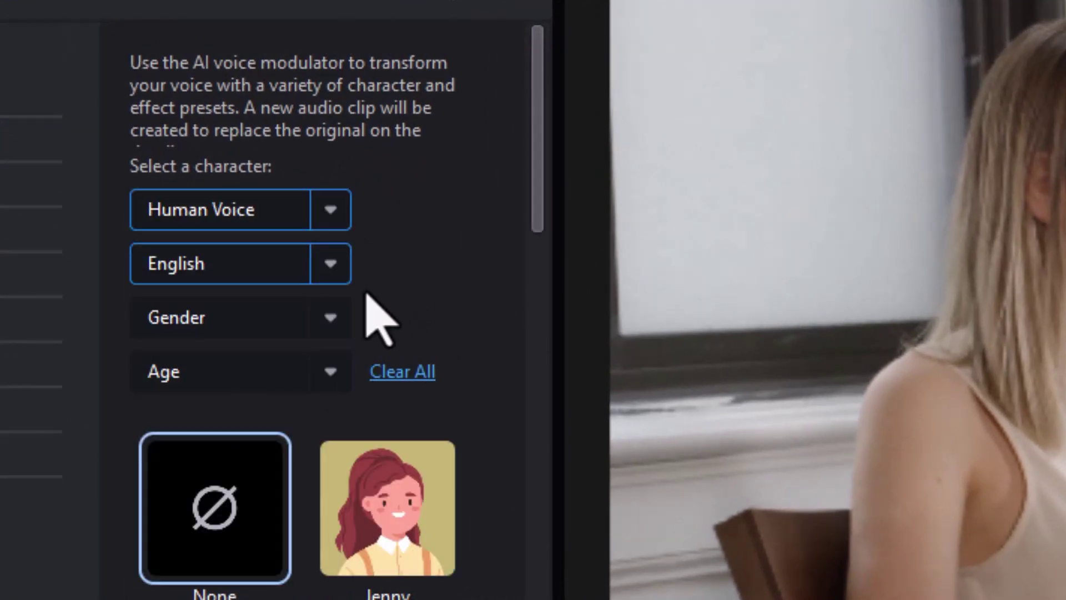
left_click(328, 319)
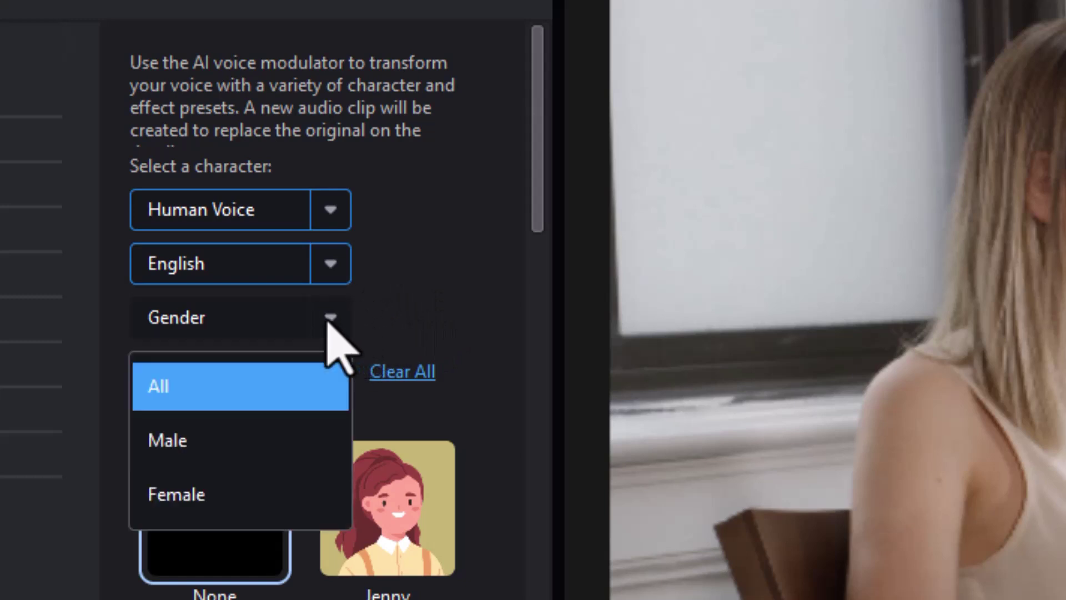
left_click(214, 497)
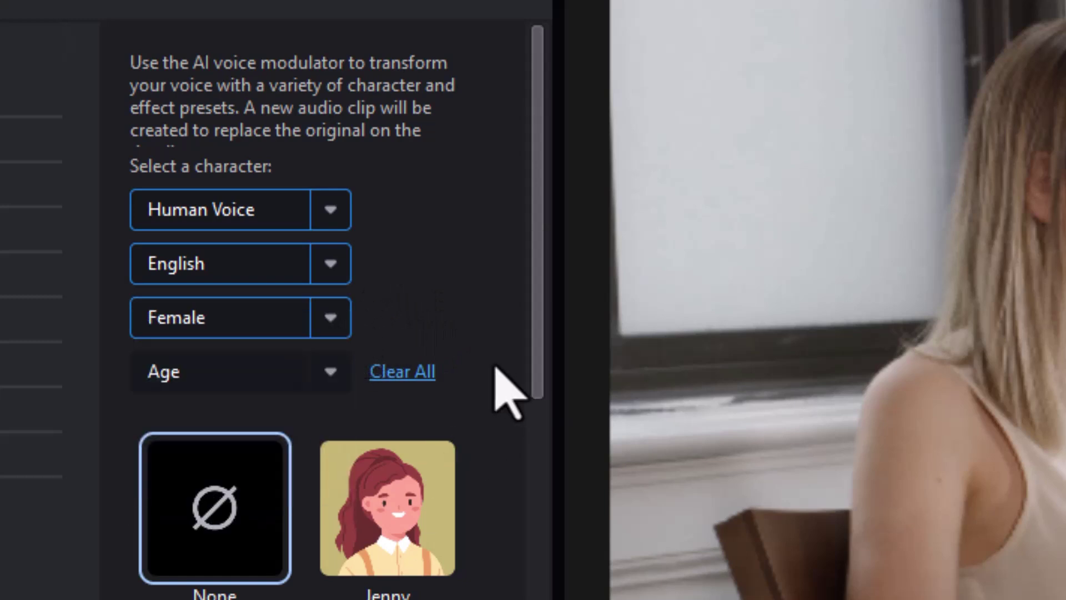
left_click(330, 374)
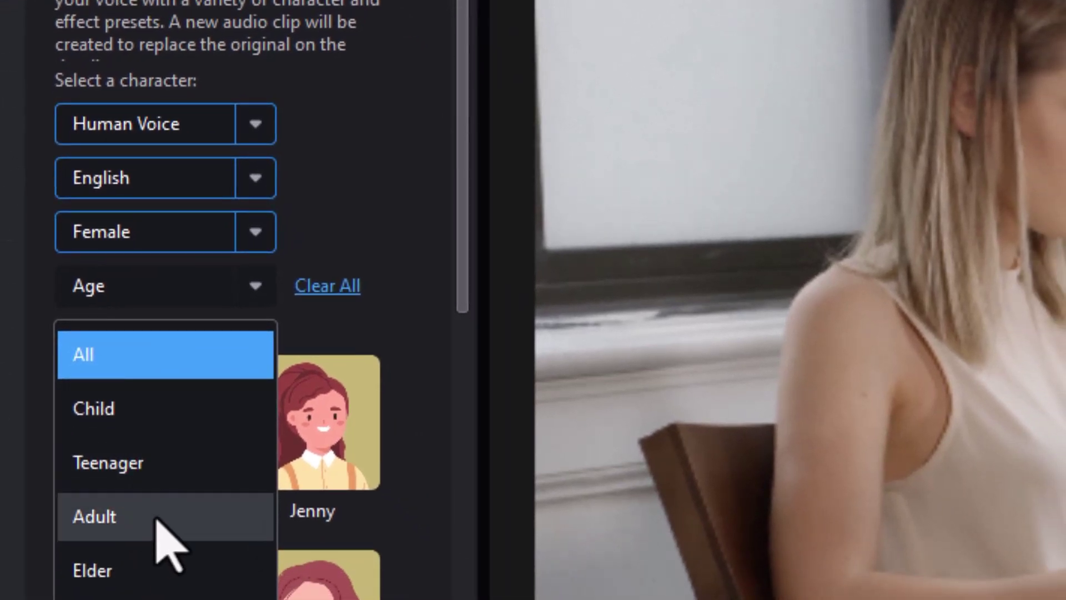
left_click(157, 519)
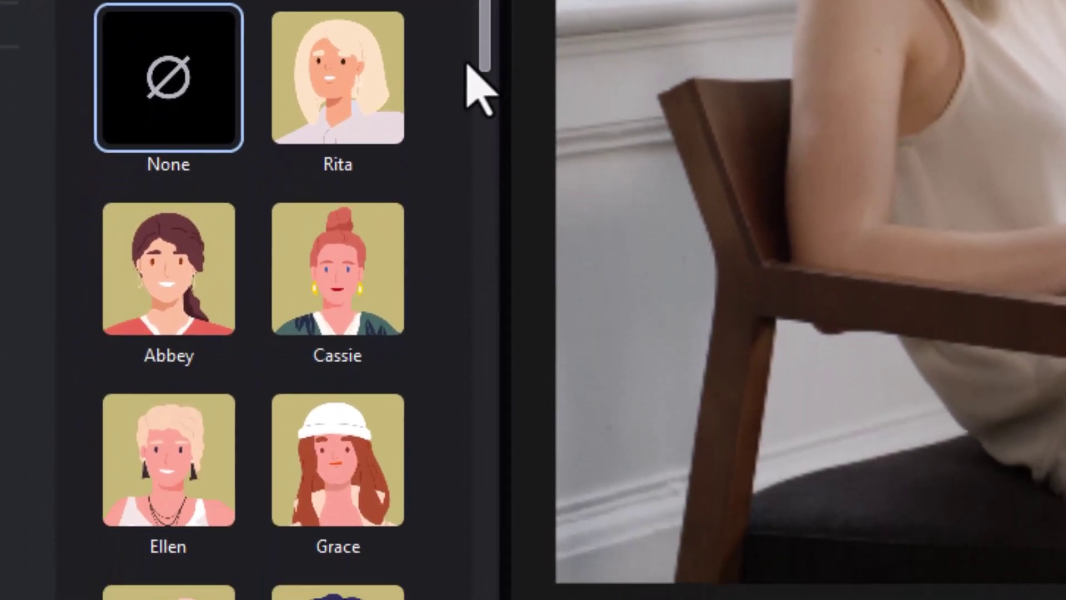
left_click(168, 280)
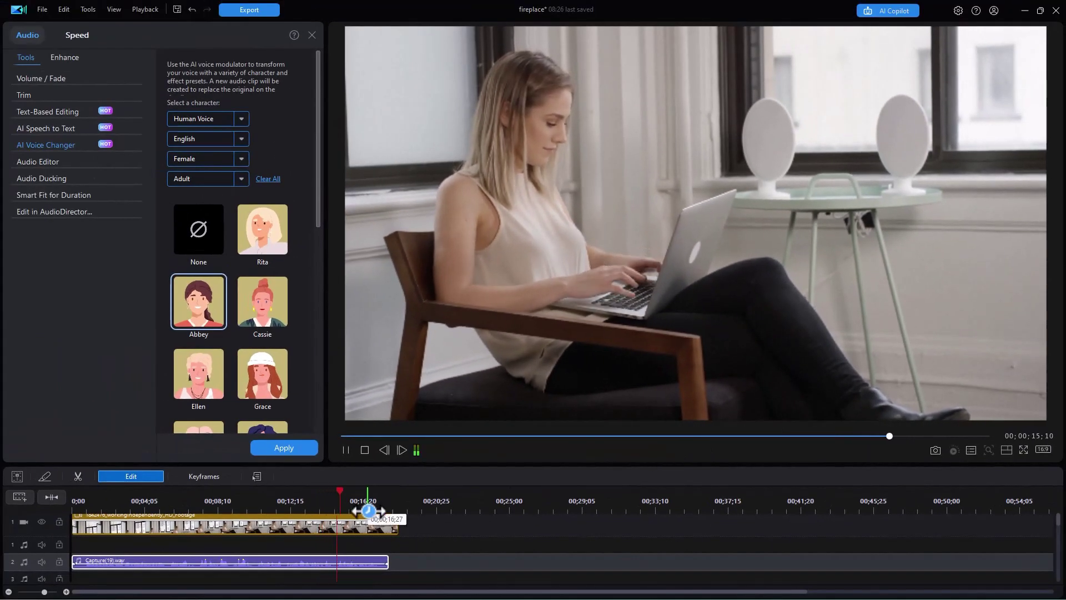
Preview the voice-over with the Abbey and Cassie voices, then choose Grace.
left_click(362, 450)
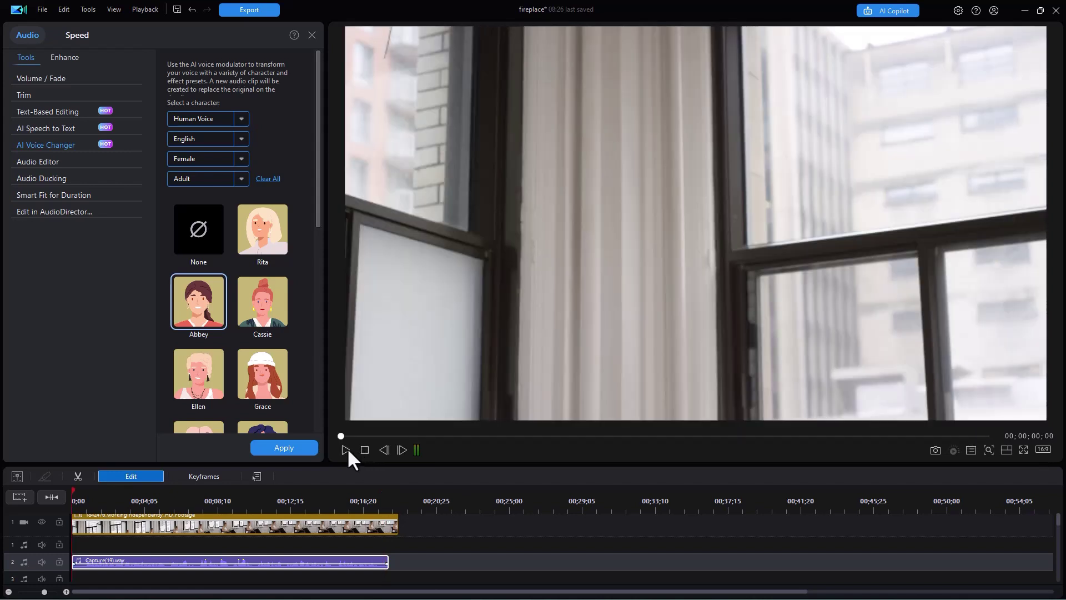
left_click(344, 450)
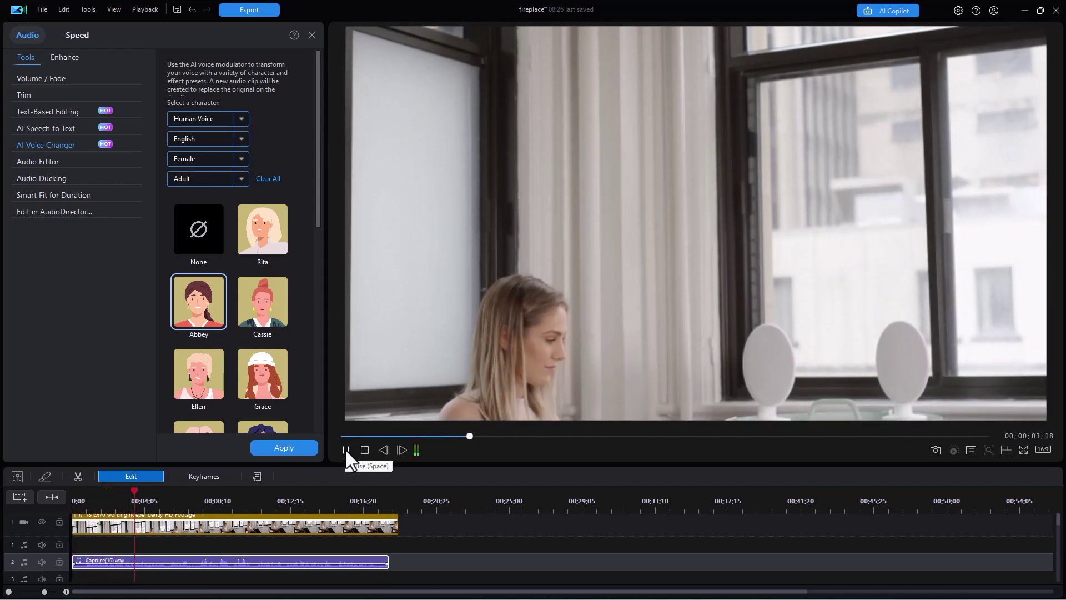
left_click(345, 451)
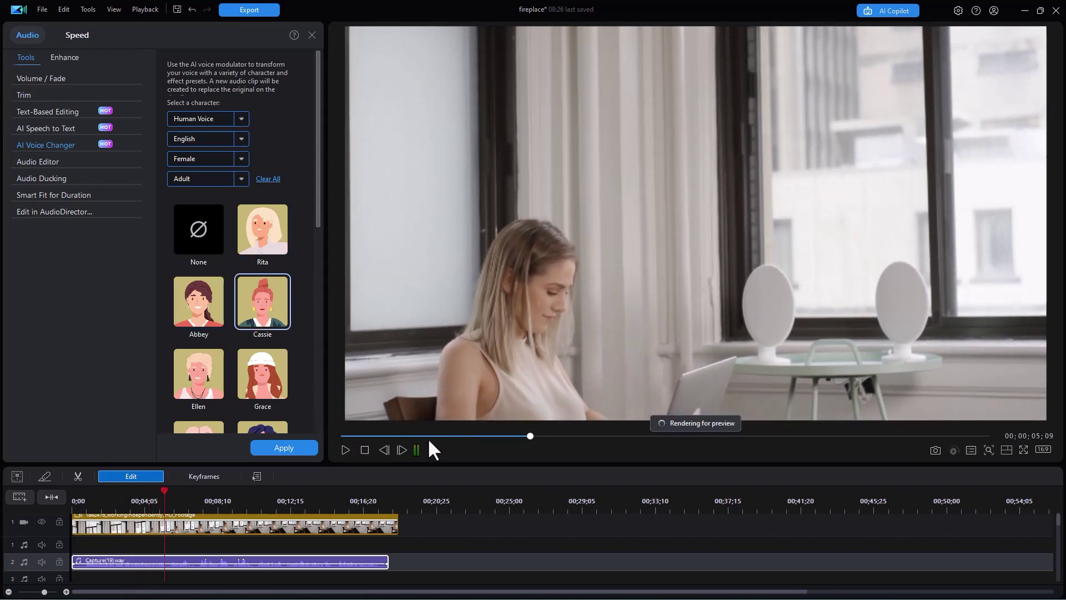
left_click(350, 447)
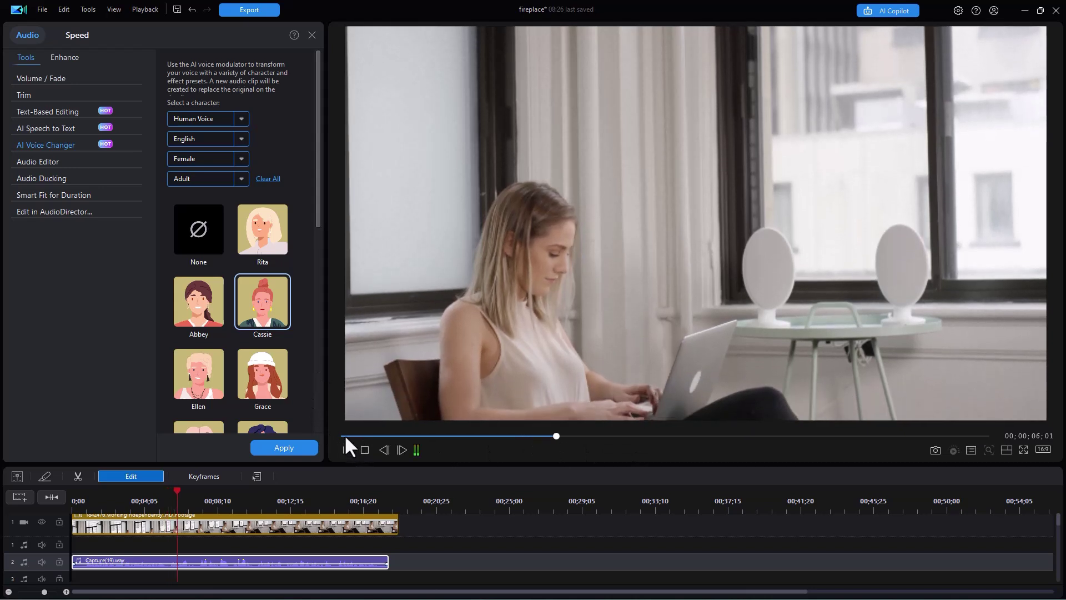
left_click(345, 436)
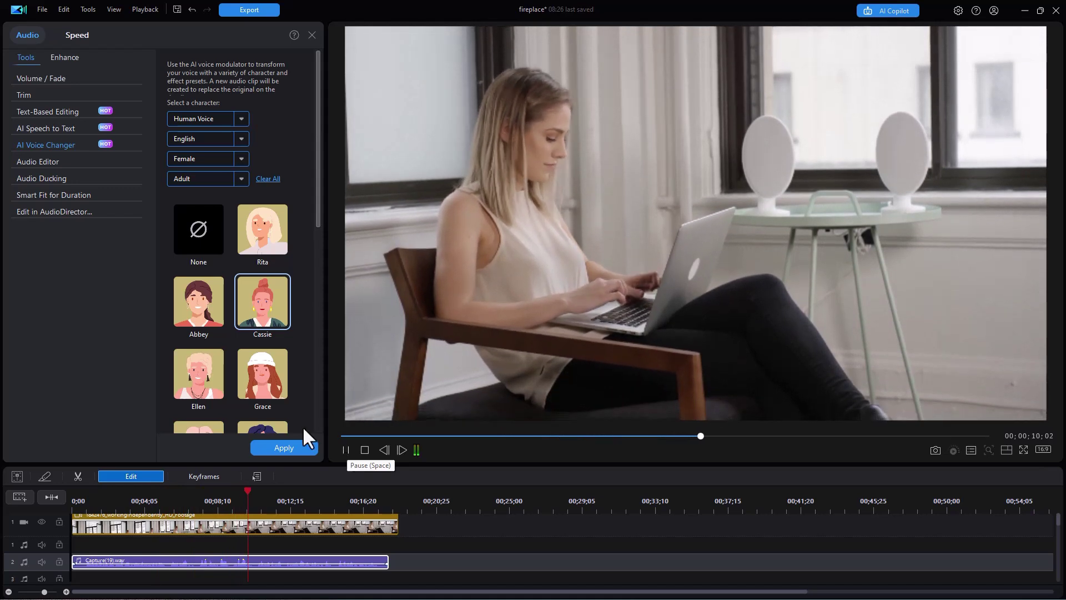
left_click(208, 378)
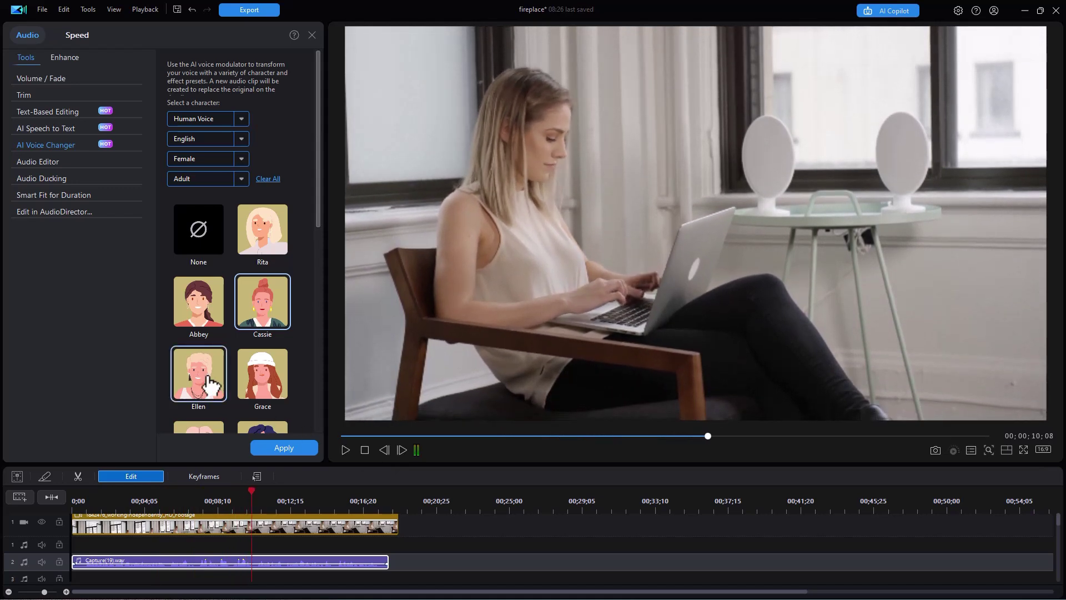
left_click(261, 383)
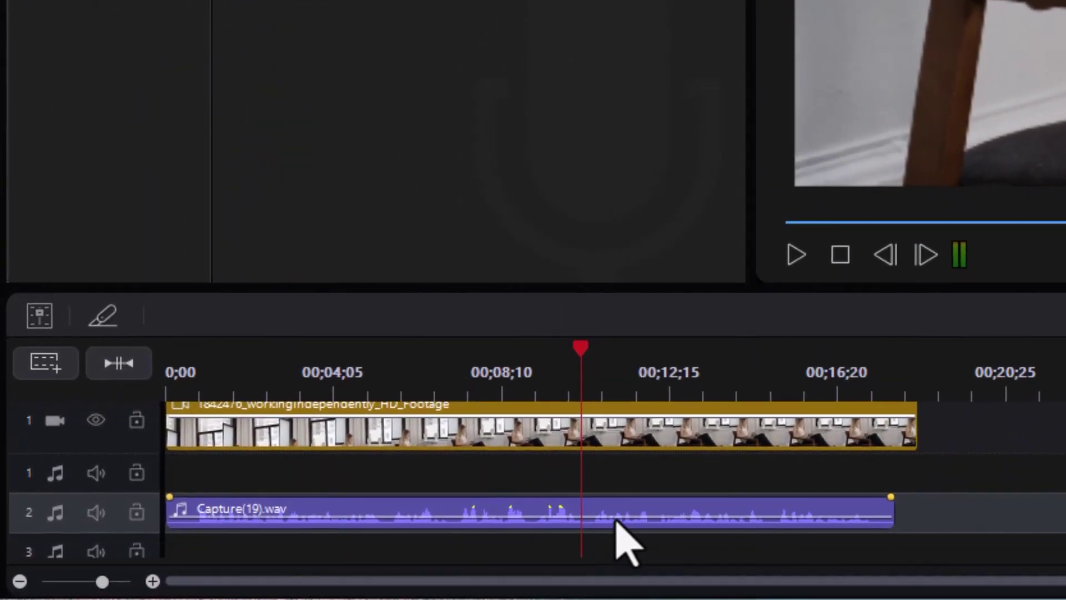
Bring up the Capture(19).wav clip's Edit Audio options, showing Edit in AudioDirector.
right_click(273, 562)
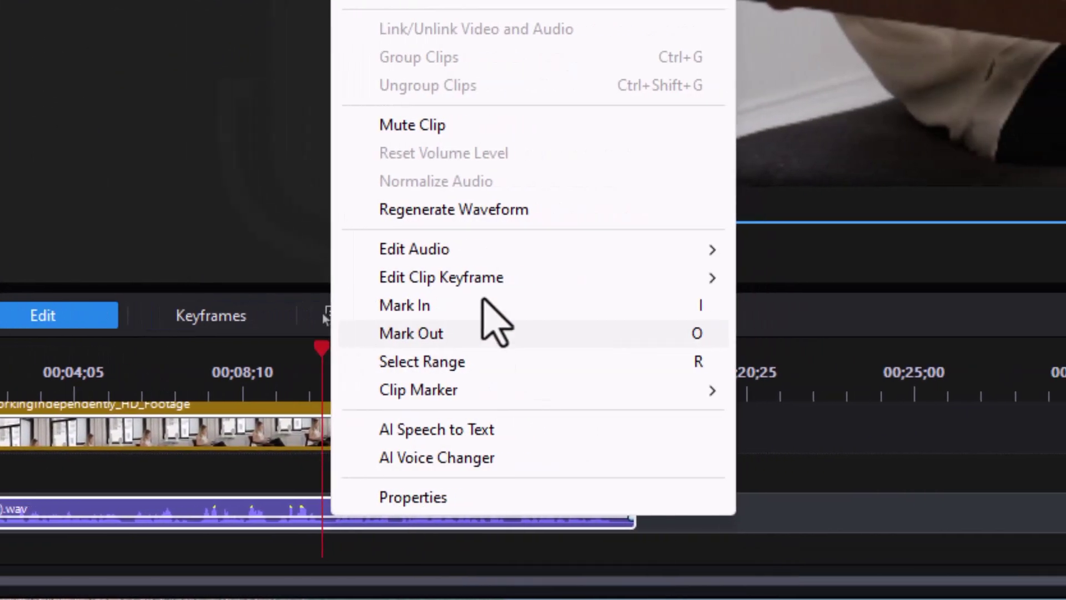
mouse_move(674, 249)
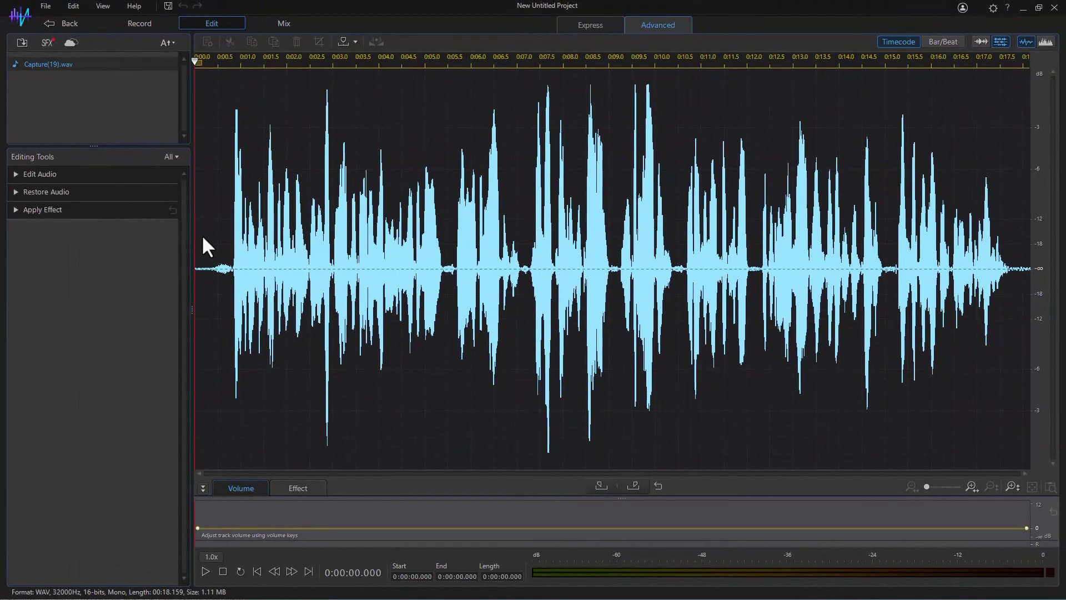
Play and stop Capture(19).wav in AudioDirector, then expand the Edit Audio tool list.
left_click(206, 571)
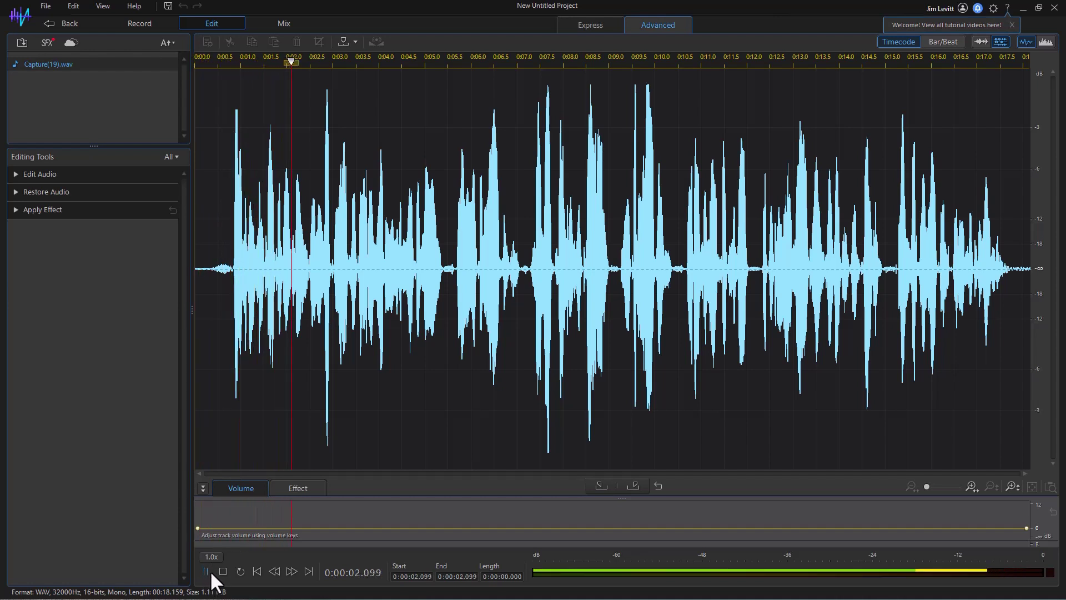
left_click(205, 571)
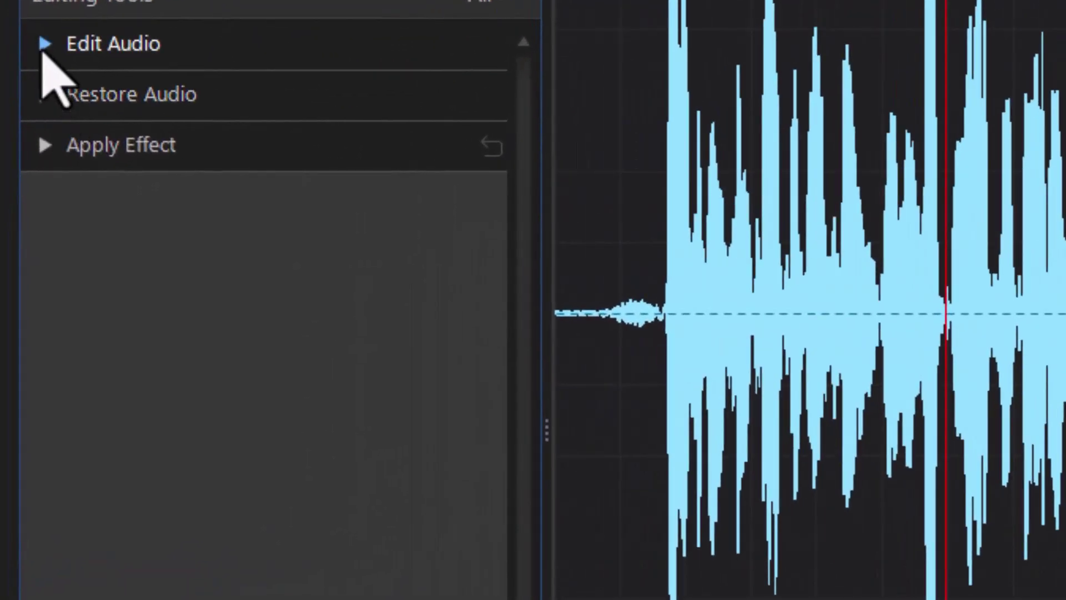
left_click(42, 53)
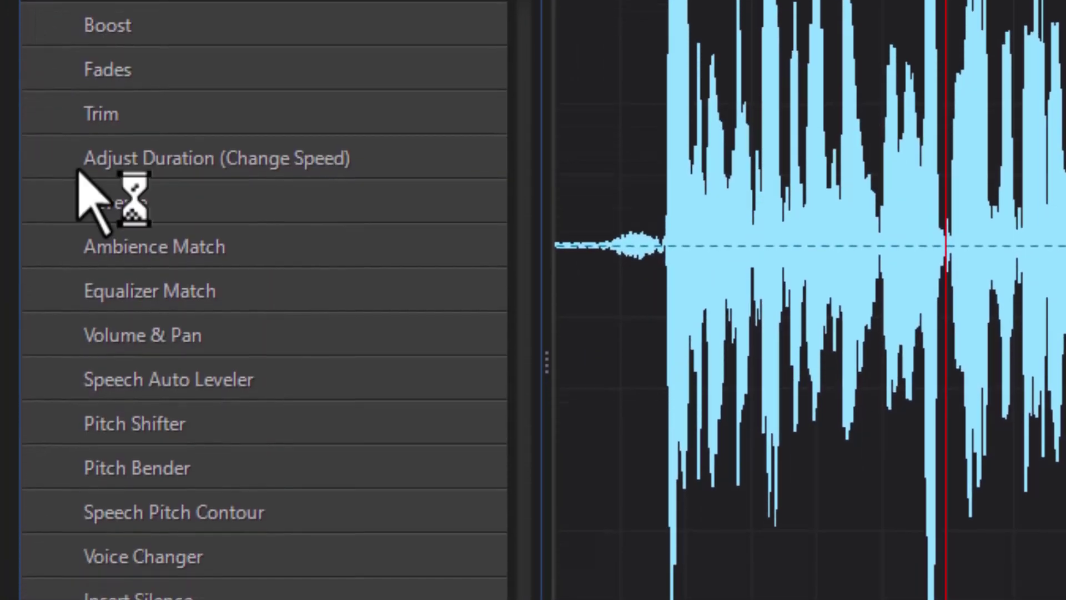
In Voice Changer, filter profiles to English, Female, Adult and select Abbey.
left_click(218, 548)
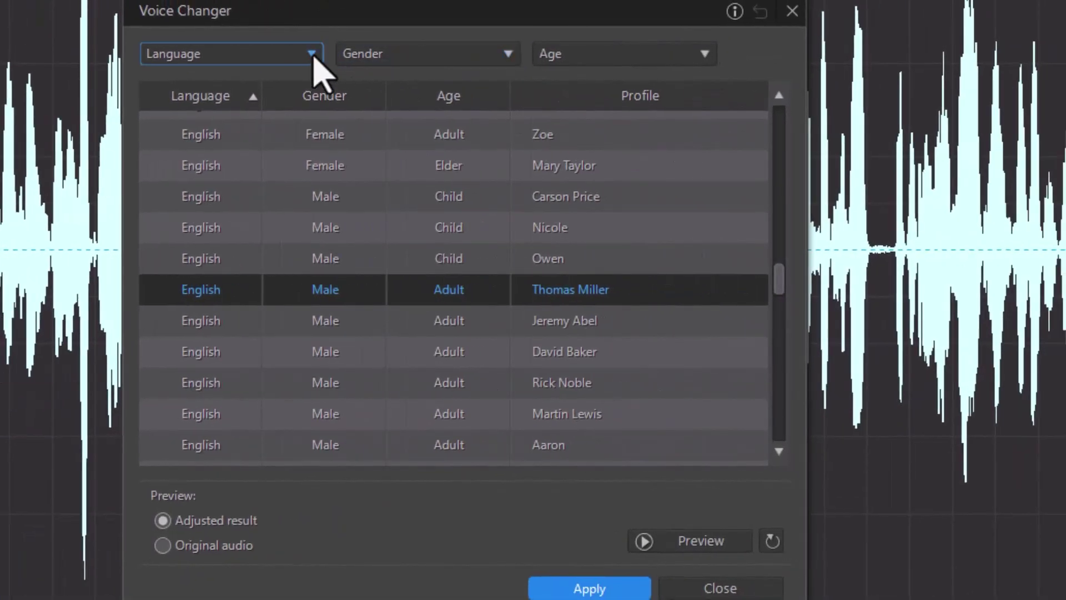
left_click(312, 54)
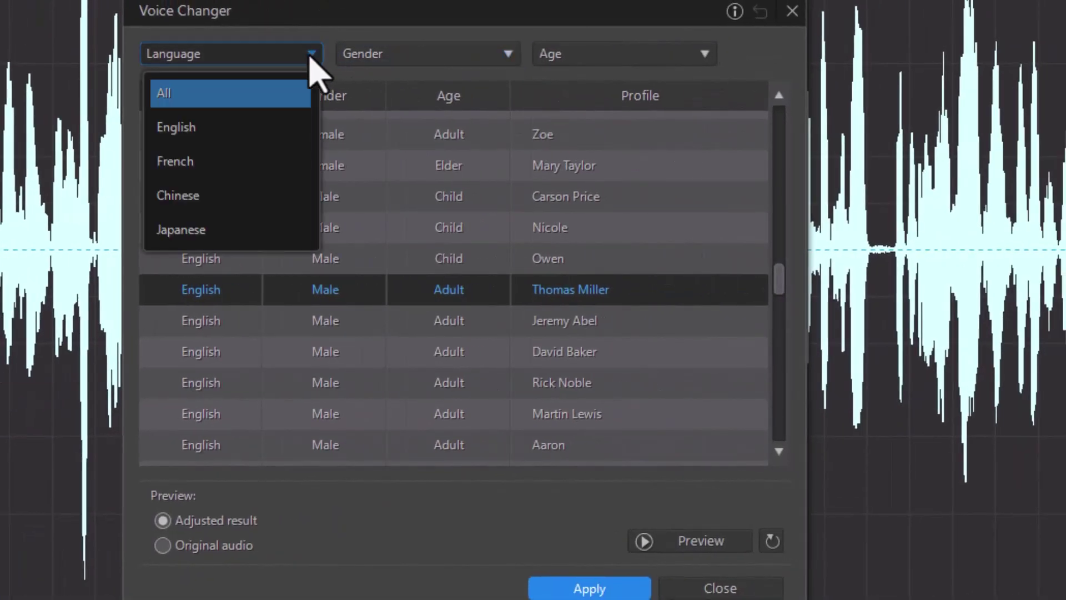
left_click(234, 124)
left_click(508, 54)
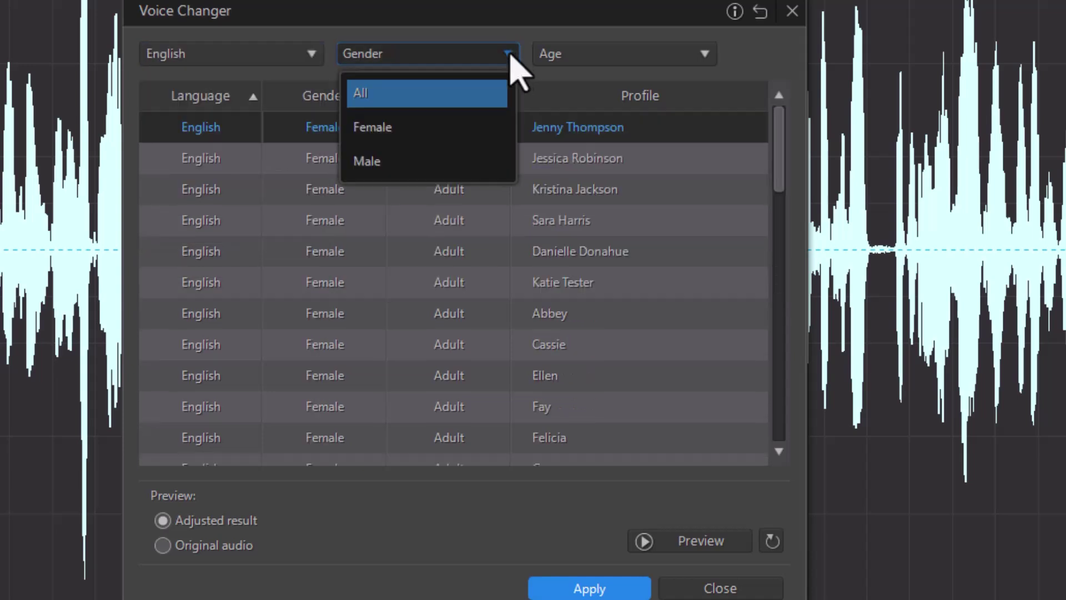
left_click(438, 125)
left_click(703, 54)
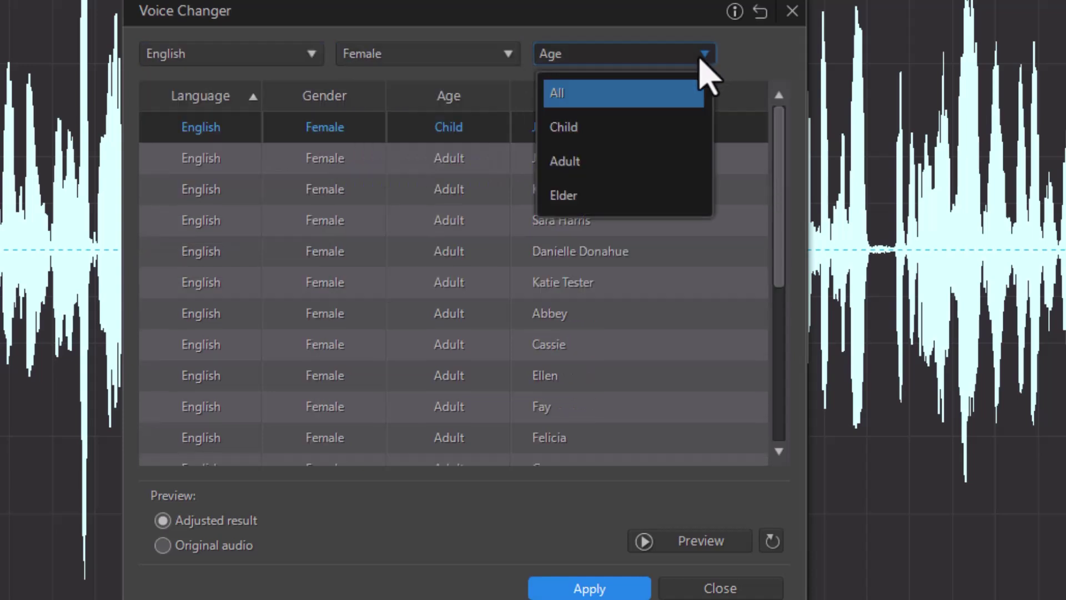
left_click(633, 167)
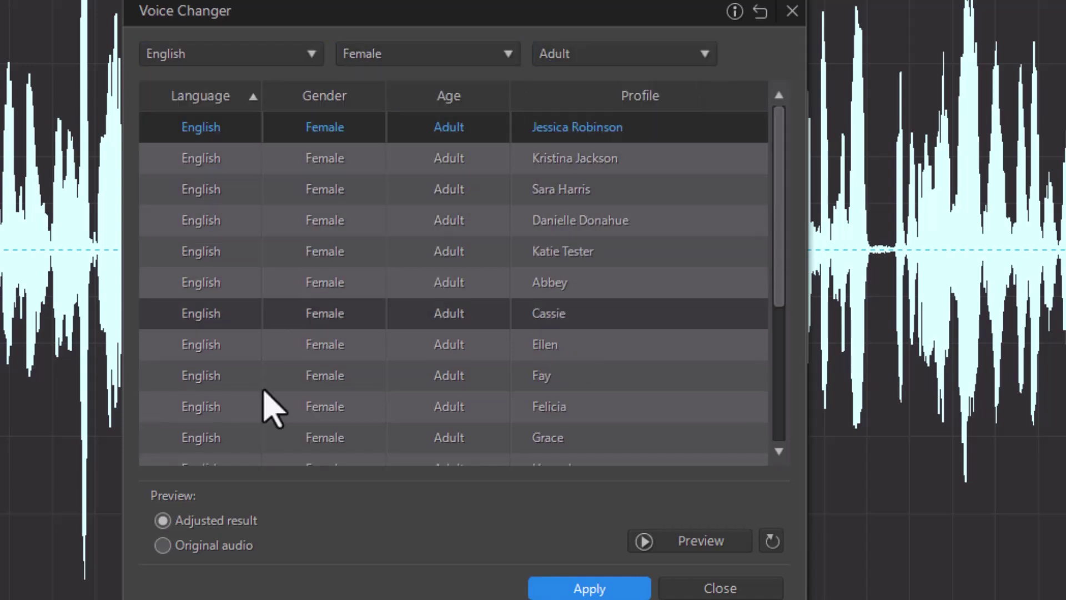
left_click(591, 286)
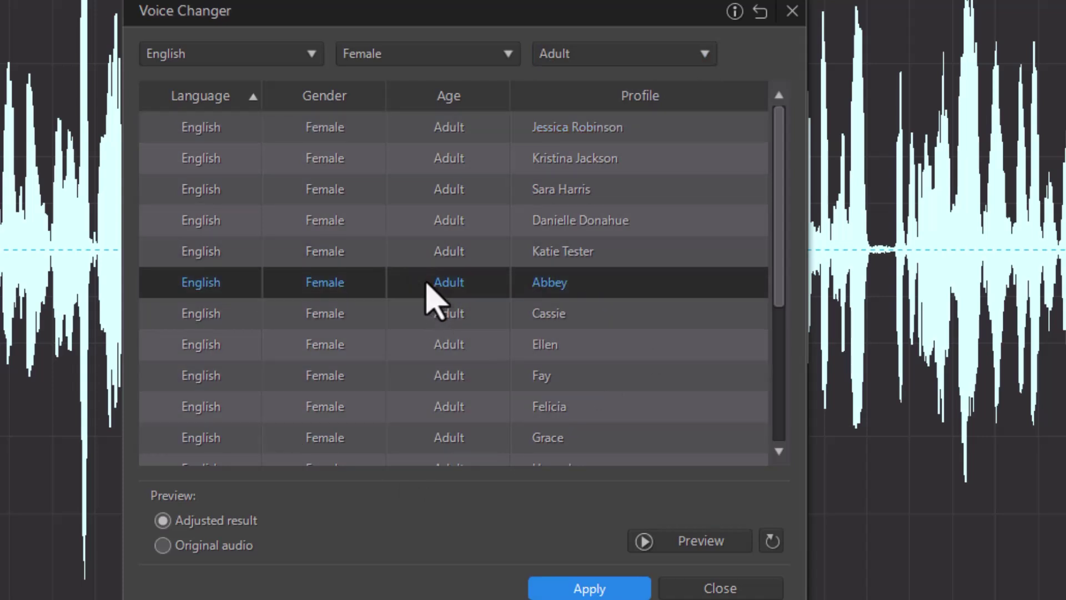
Preview the recording in Abbey's voice, stop the preview, and apply it.
left_click(717, 544)
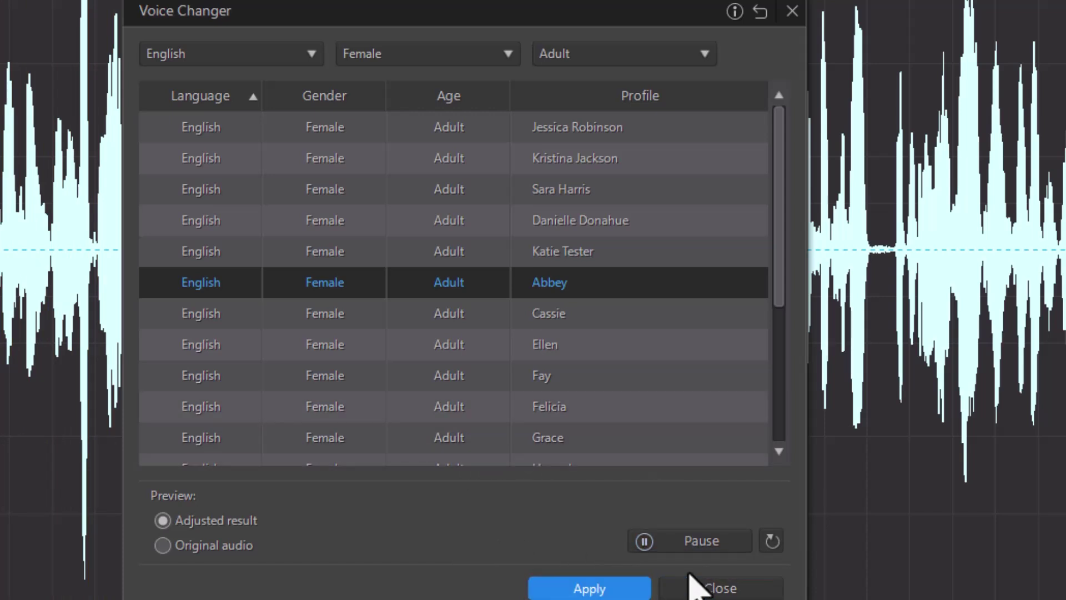
left_click(698, 547)
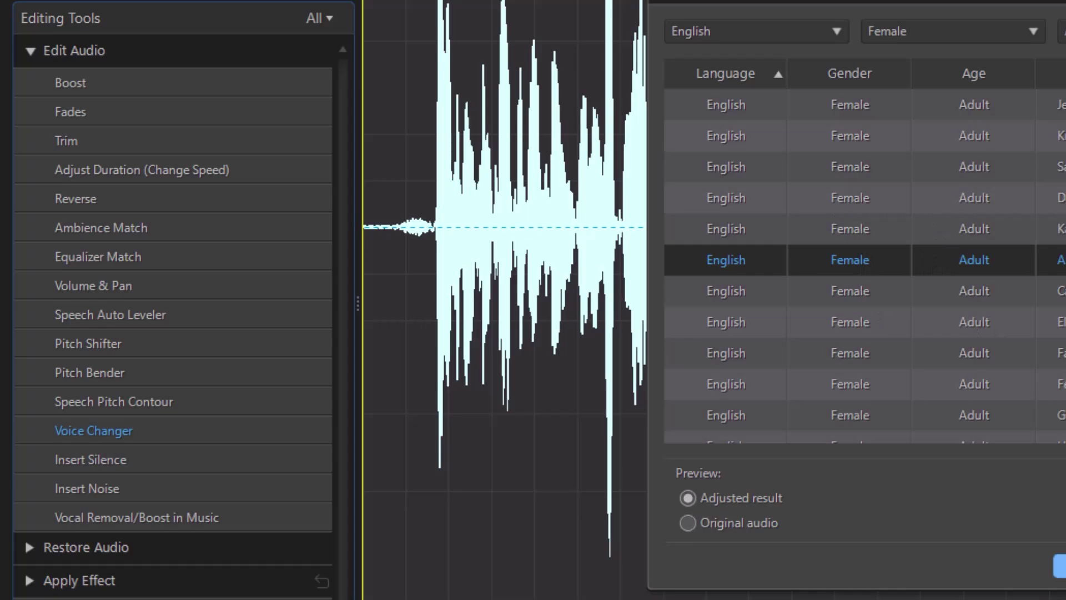
left_click(1060, 566)
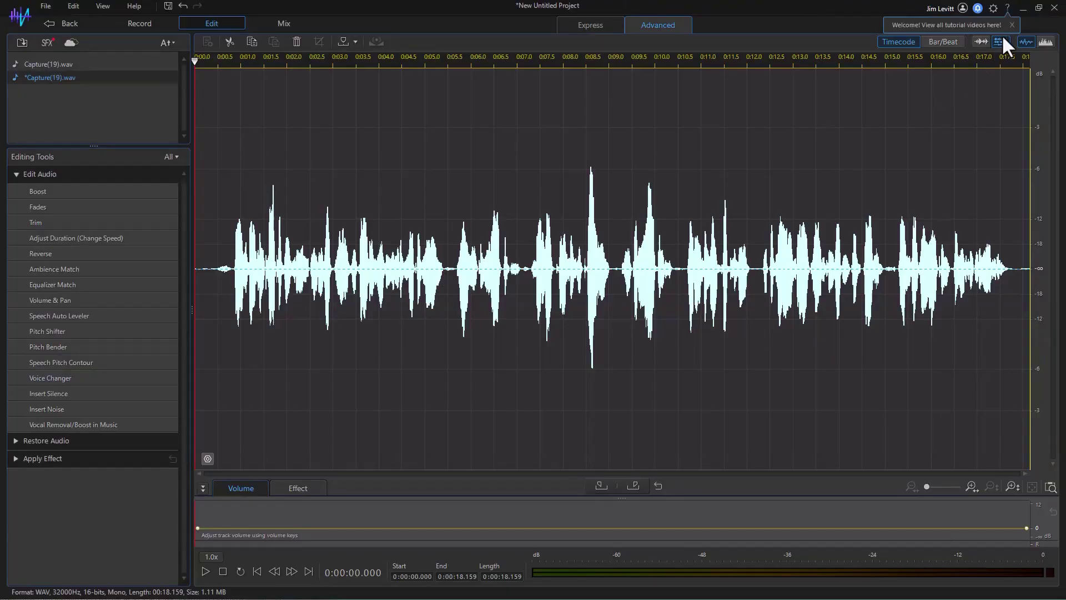
Close AudioDirector and save the audio changes, sending Capture(19) (0).WAV back to PowerDirector.
left_click(1054, 8)
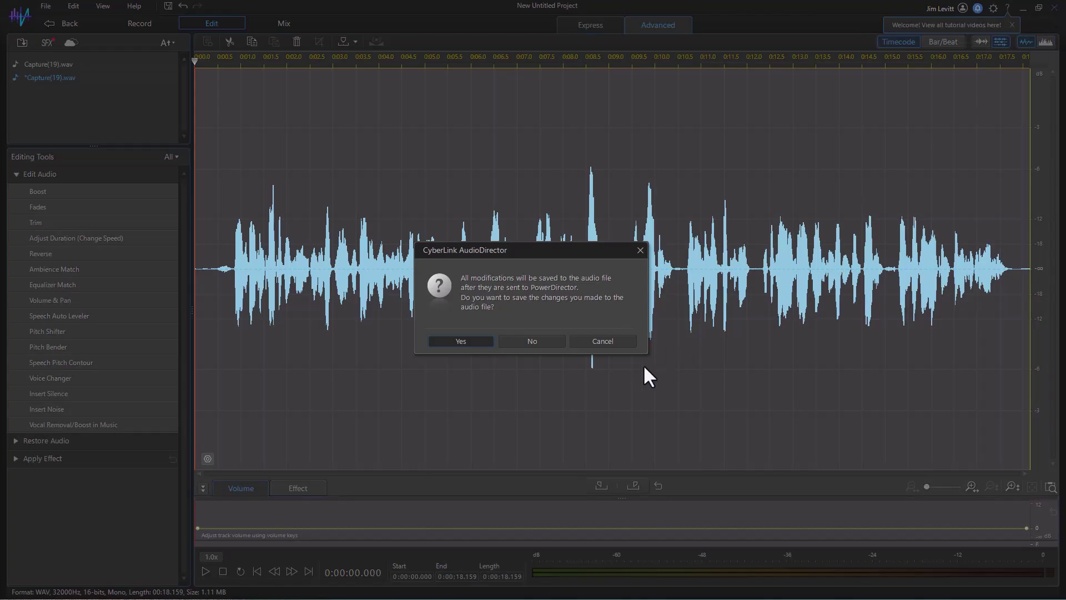
left_click(460, 341)
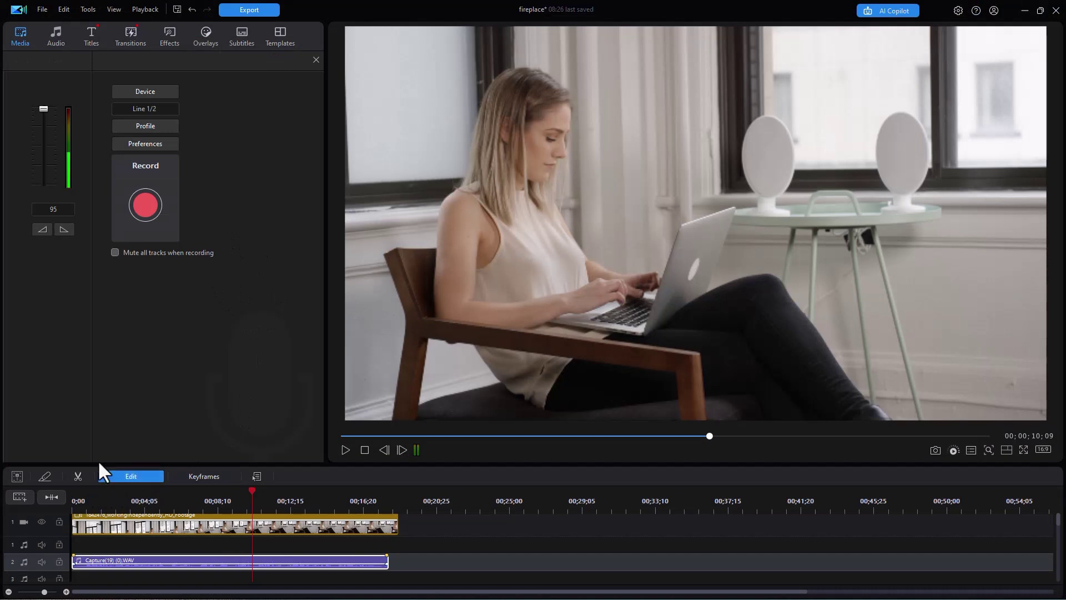
left_click(109, 499)
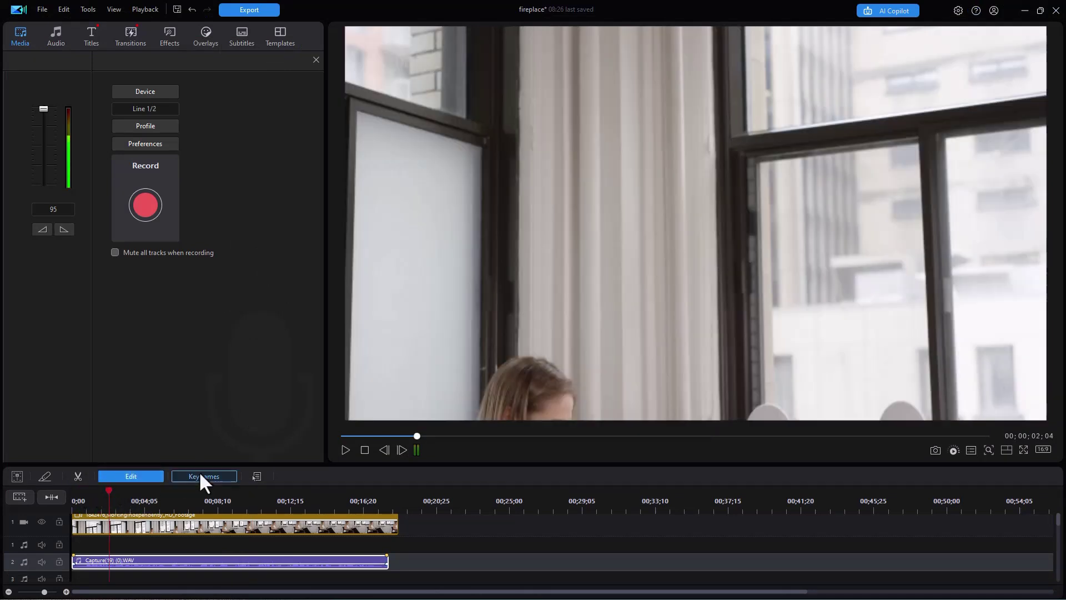
left_click(346, 451)
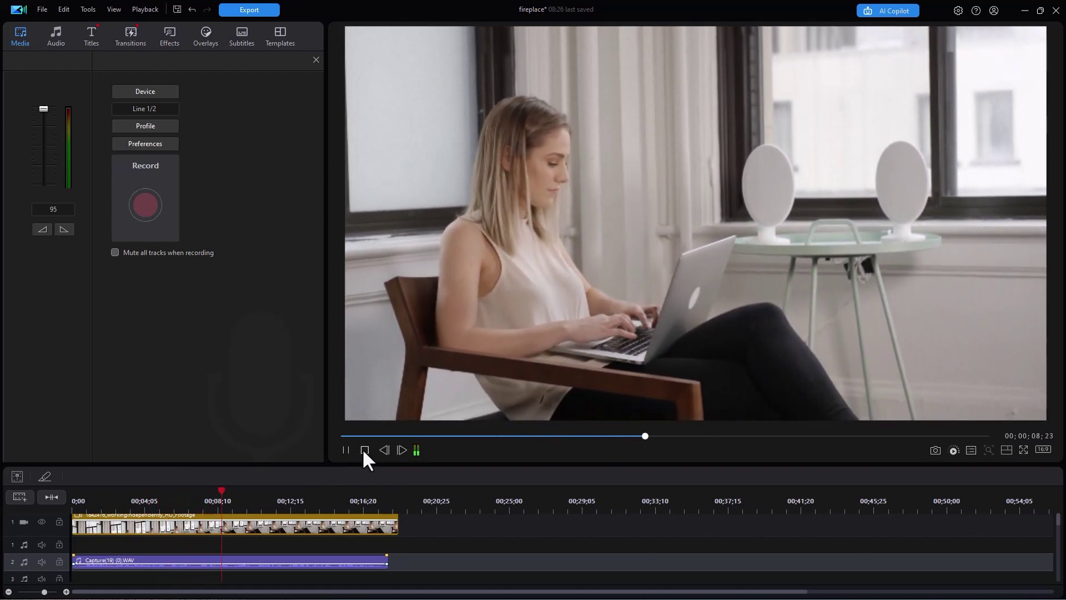
left_click(364, 450)
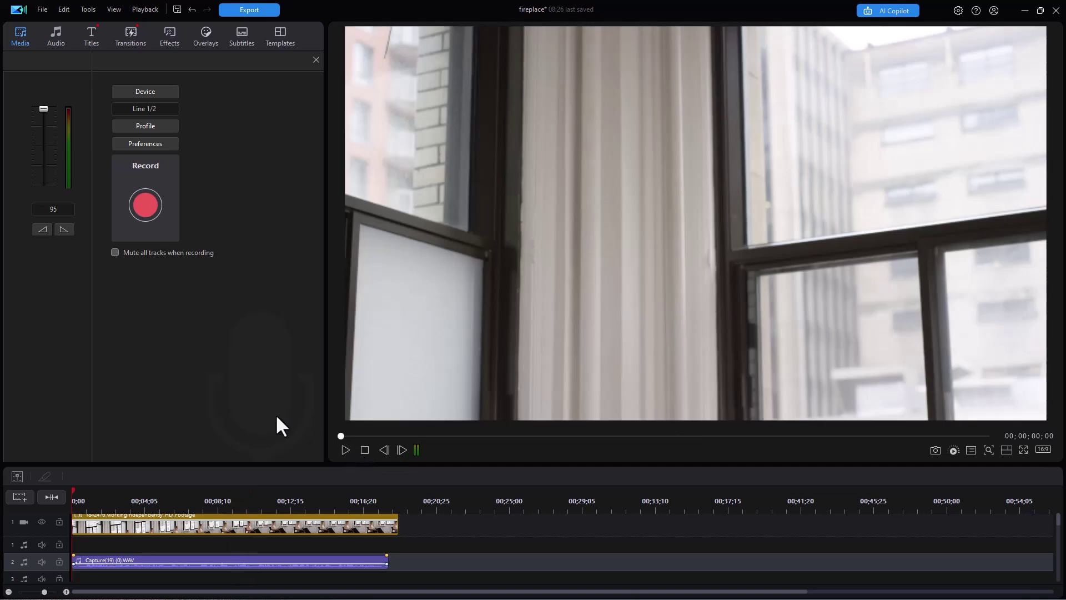
left_click(284, 498)
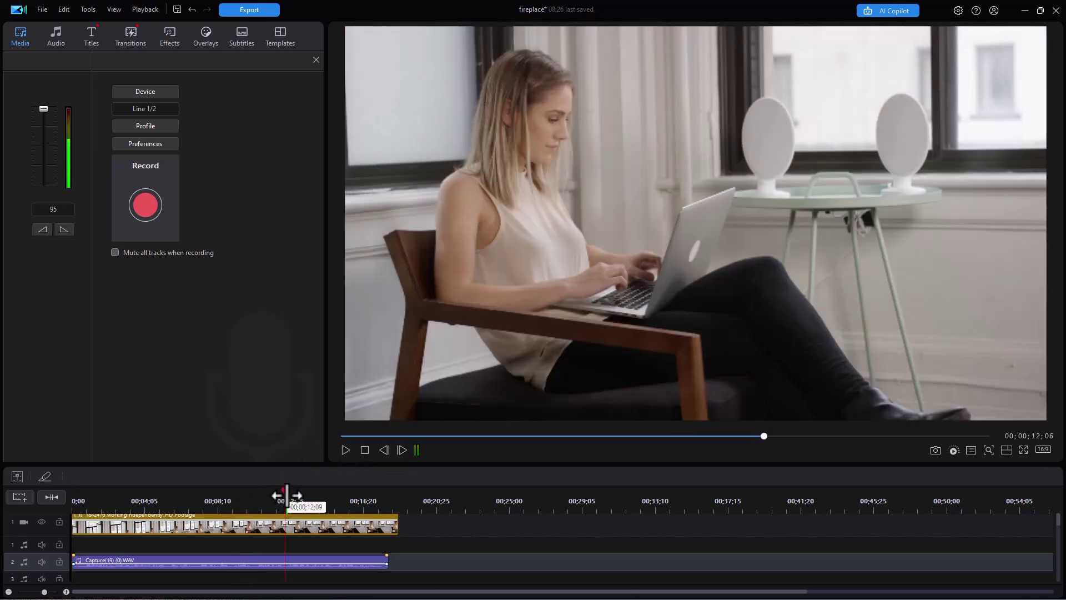